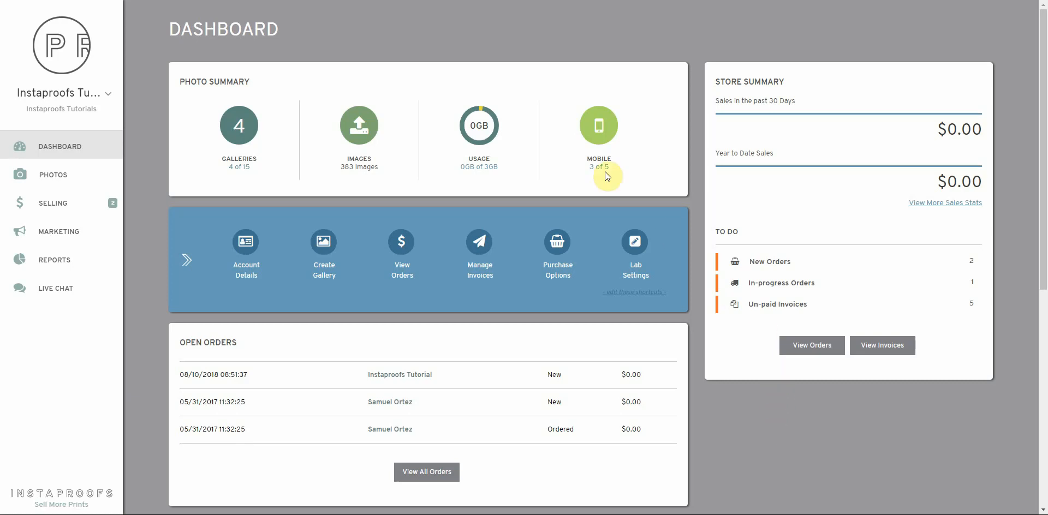
- Open the global purchase options and start creating a new Up-sells & Add-ons purchase option
click(85, 207)
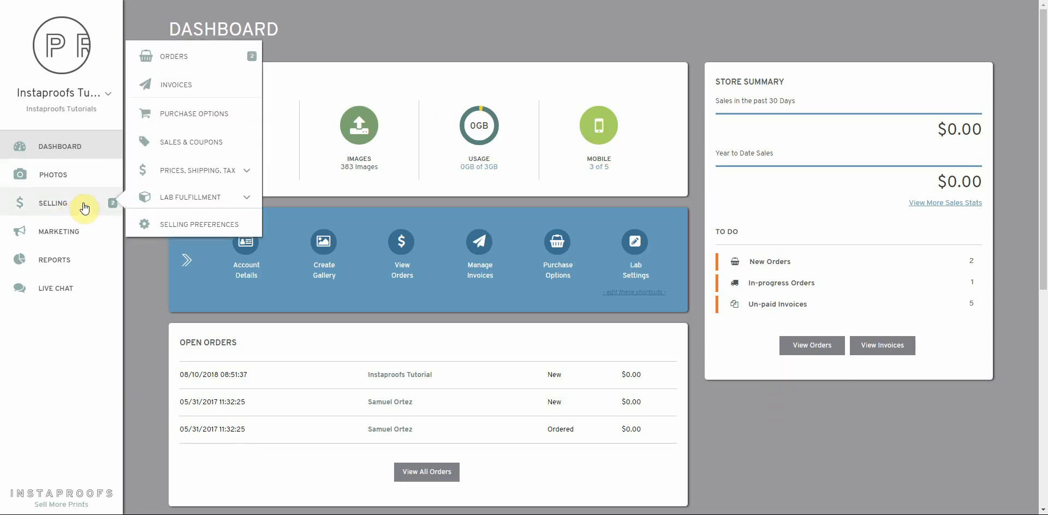
click(188, 114)
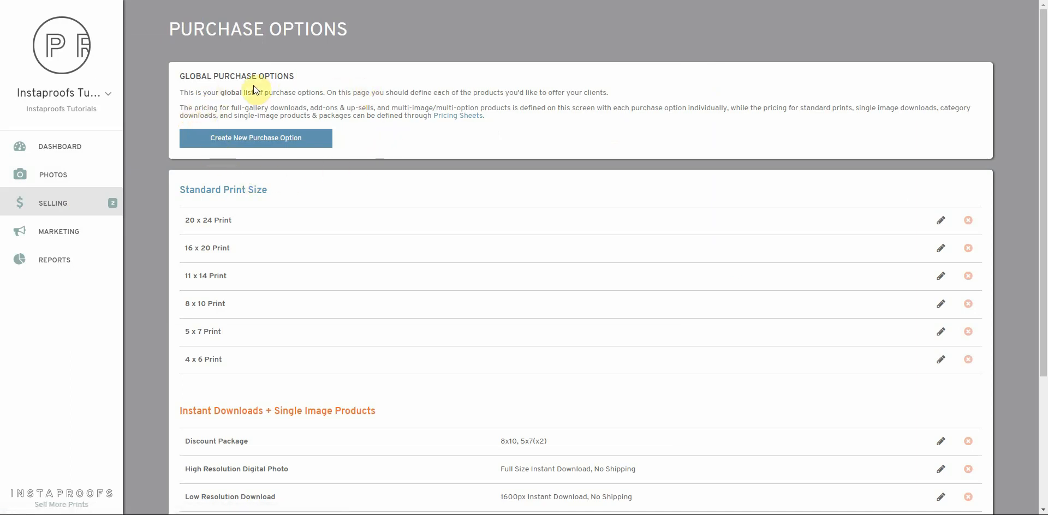
click(247, 143)
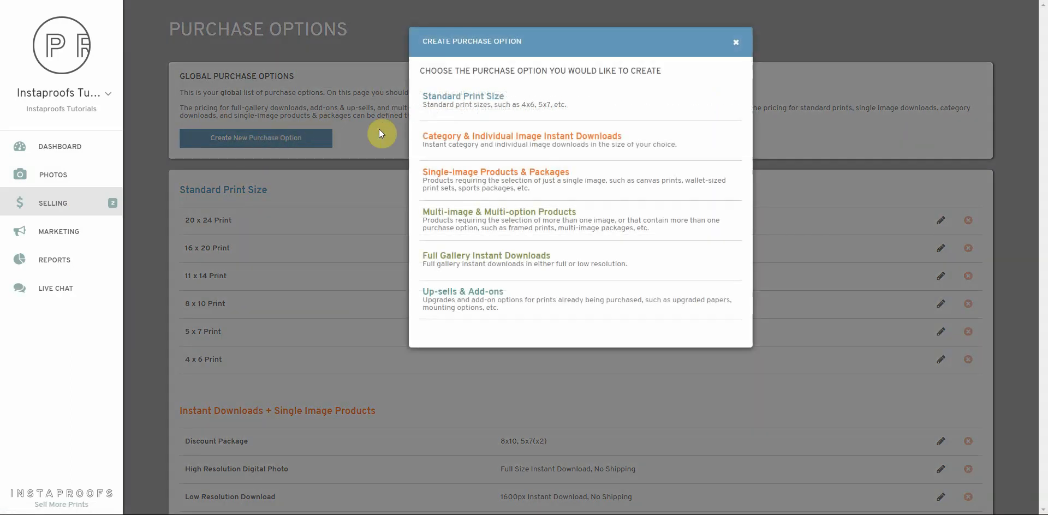
click(463, 293)
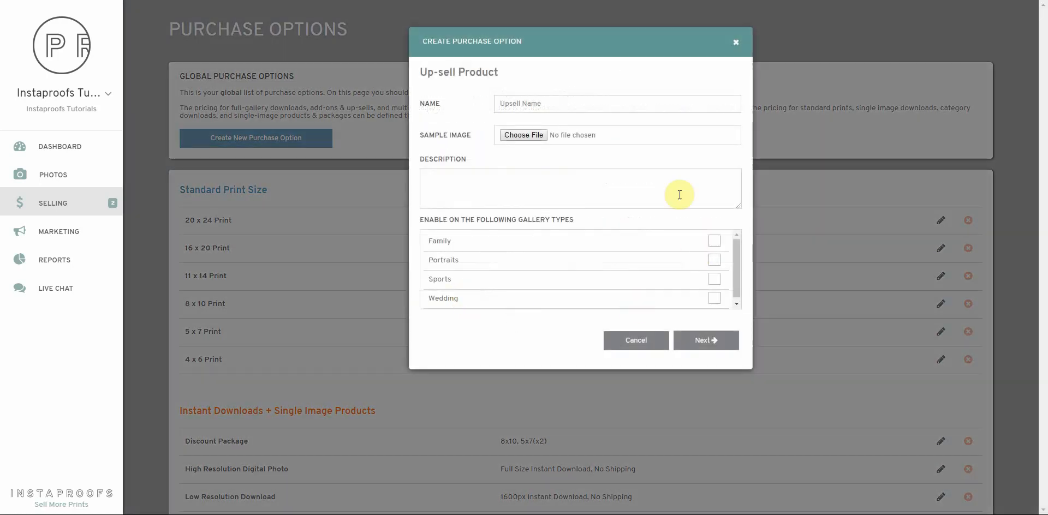
- Name the up-sell product "Paper Types" and describe it as "Select a paper type for your print"
click(545, 103)
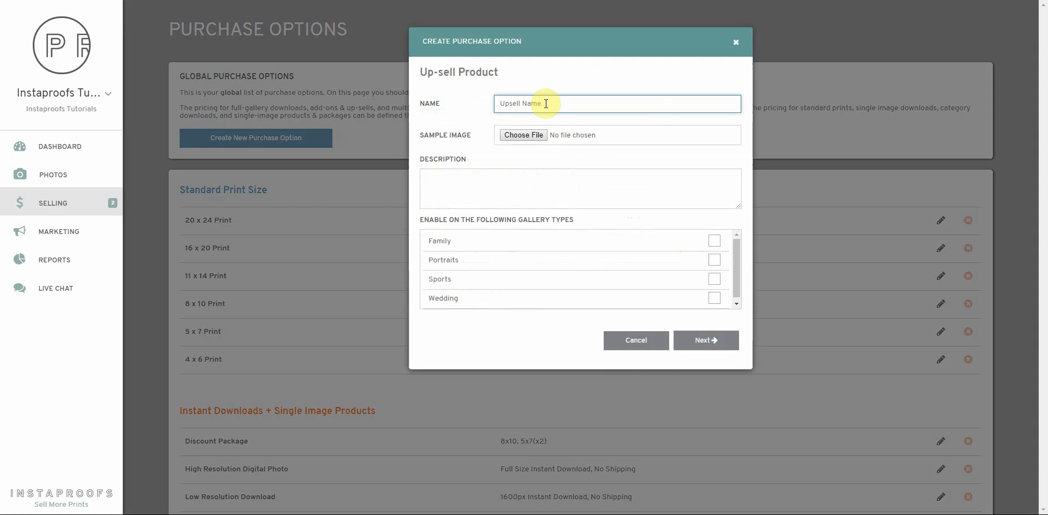
text(Paper Types)
click(513, 188)
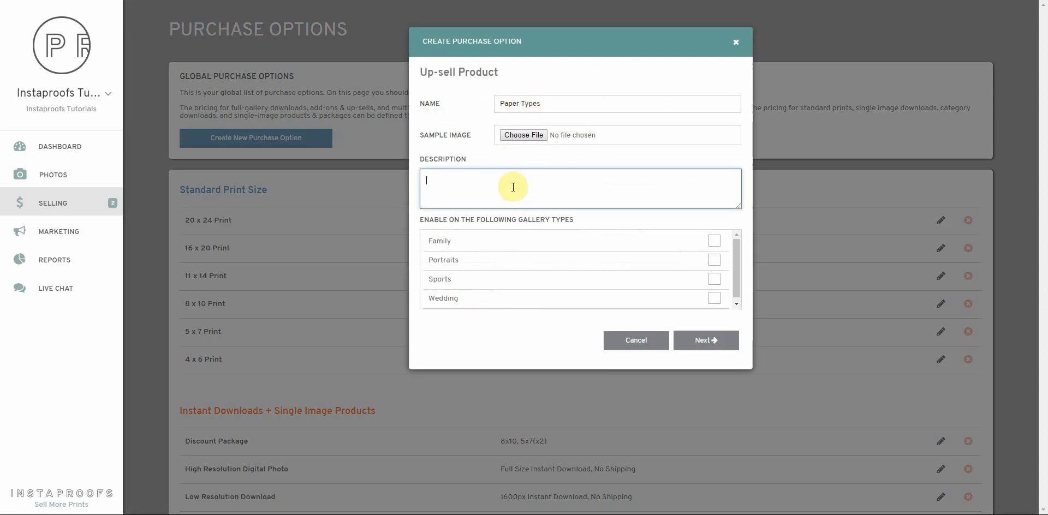
text(Select a paper)
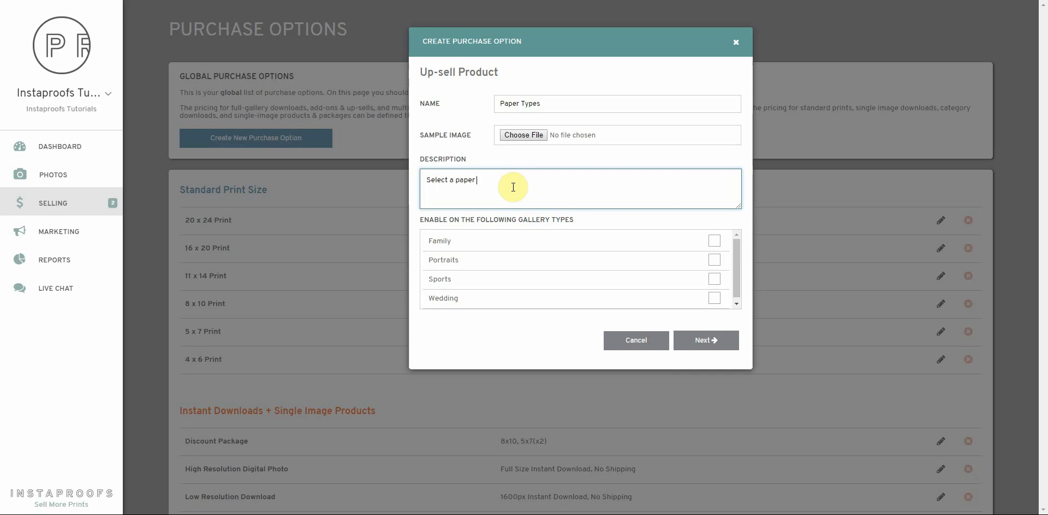
text( type for your print)
- Enable the up-sell on the Family, Portraits, Sports and Wedding gallery types and continue to its options
click(713, 242)
click(714, 279)
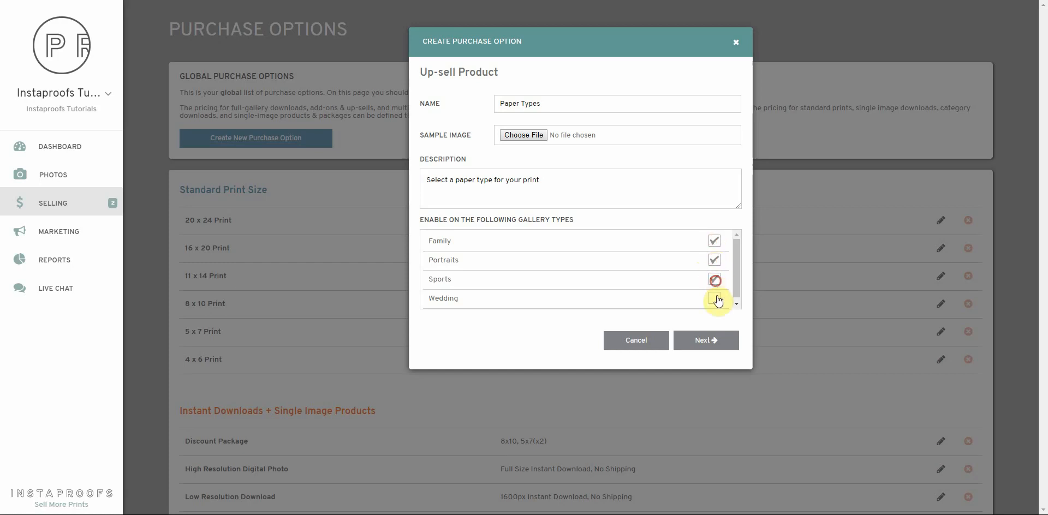
click(714, 298)
click(714, 345)
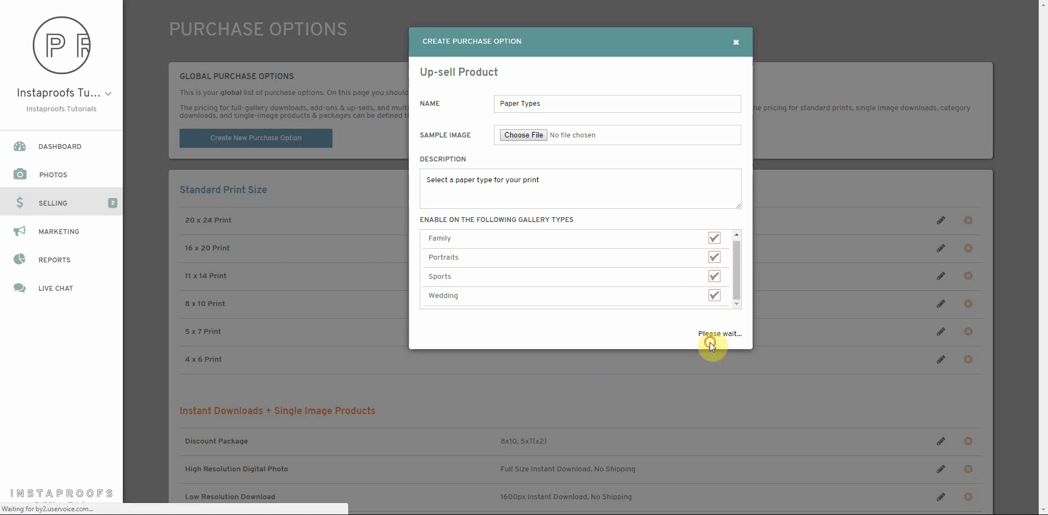
- Create a Paper Types option named "Glossy Paper" with the description "Glossy paper"
scroll(710, 342, down, 5)
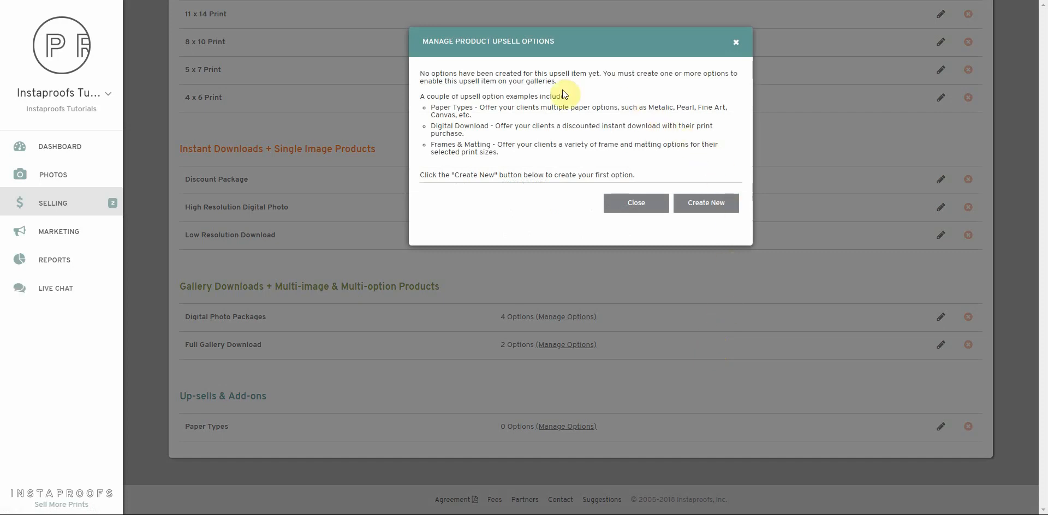
click(706, 203)
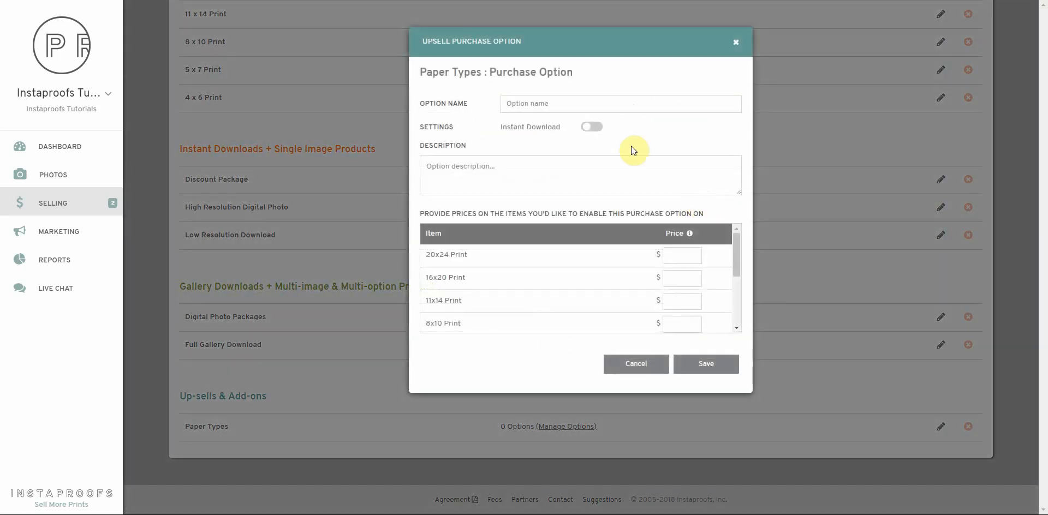
click(546, 107)
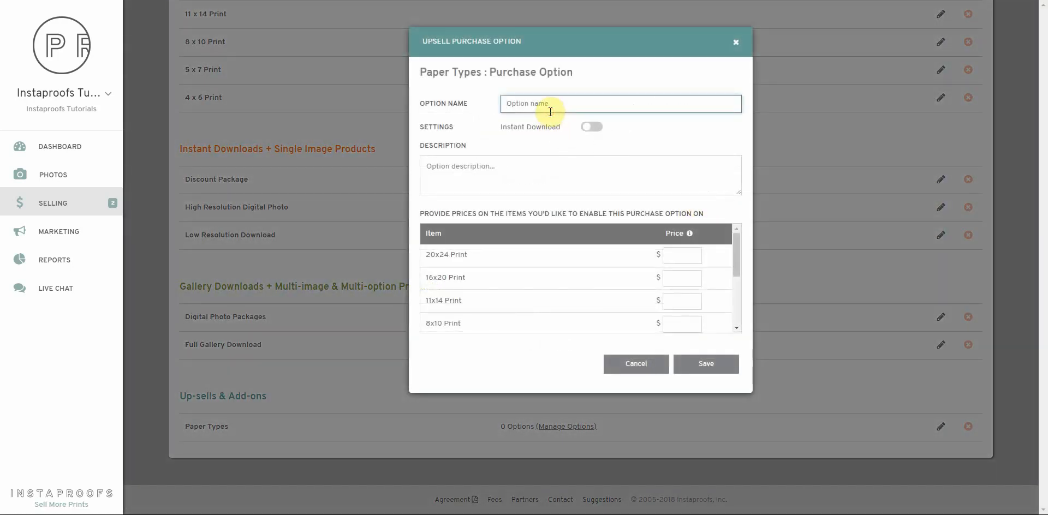
text(Glossy Paper)
click(535, 173)
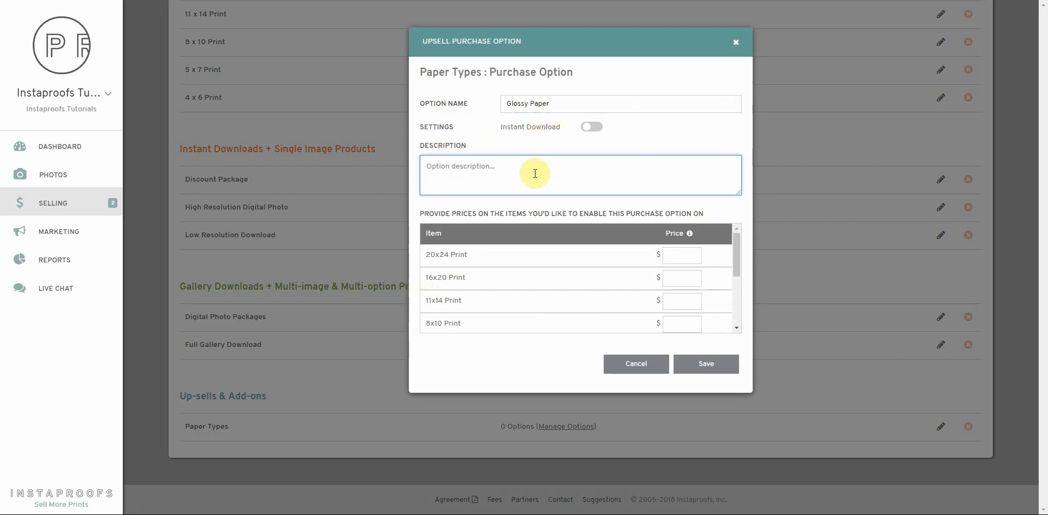
text(Glossy paper)
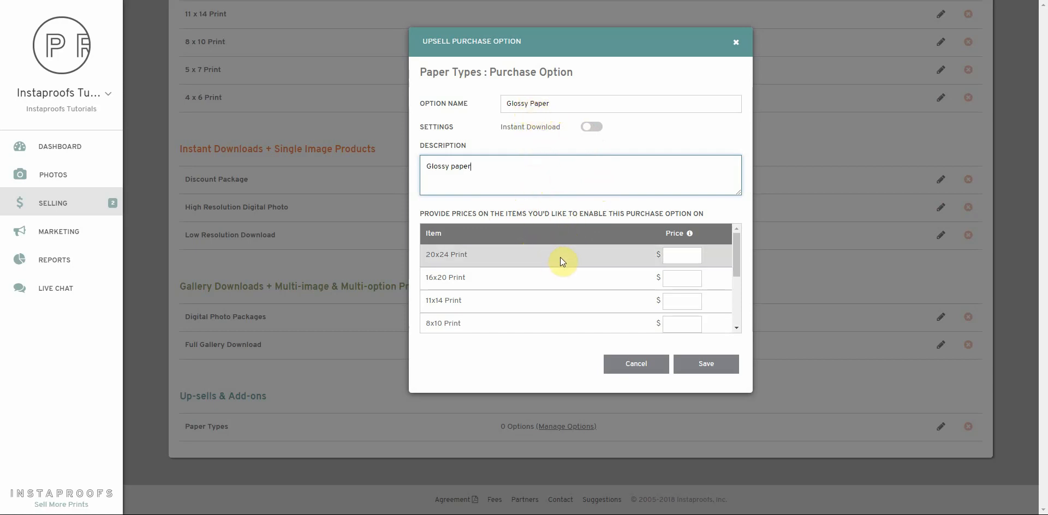
- Set the Glossy Paper price to 0 for all six print sizes from 20x24 to 4x6, leaving other items blank, and save the option
click(673, 256)
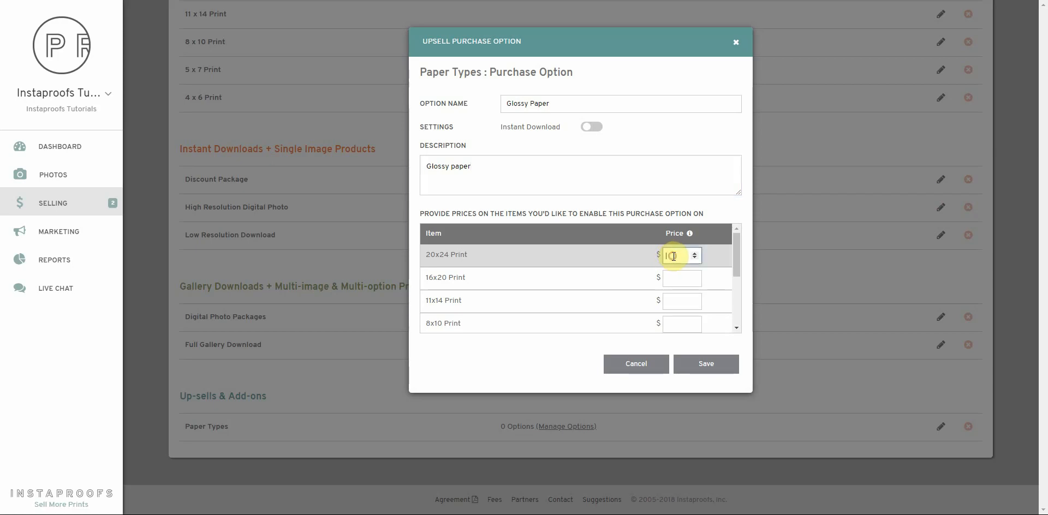
text(0)
click(679, 277)
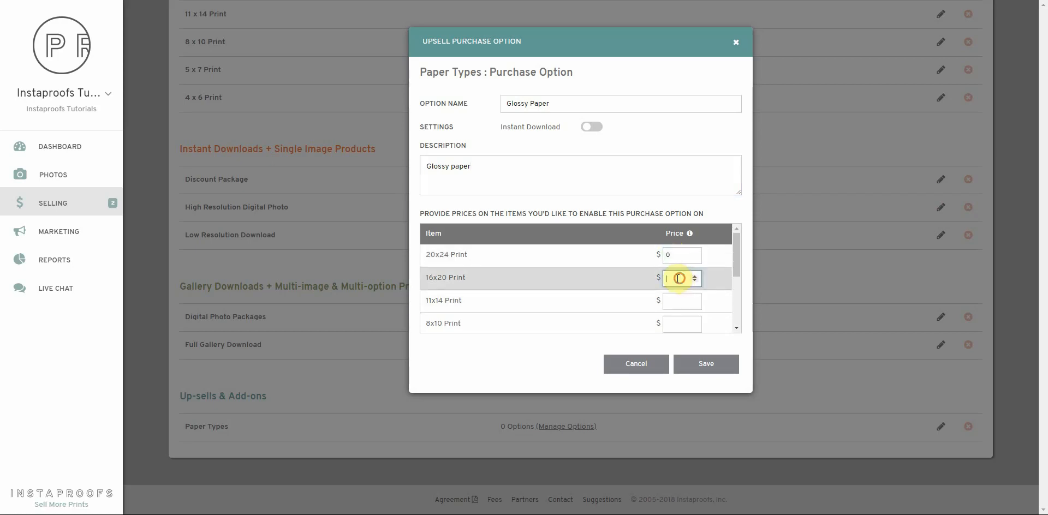
text(0)
scroll(680, 281, down, 1)
click(684, 248)
text(0)
click(680, 271)
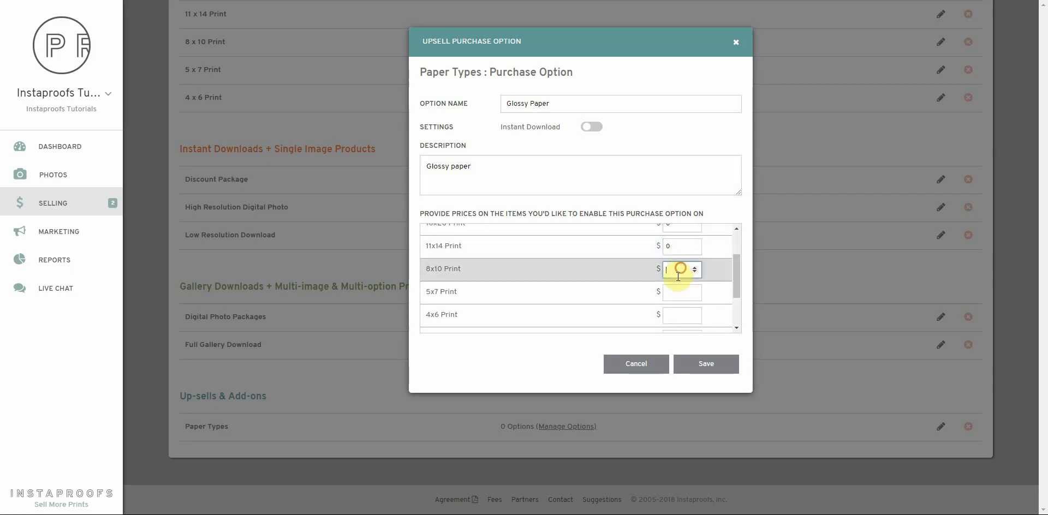
text(0)
click(677, 293)
text(0)
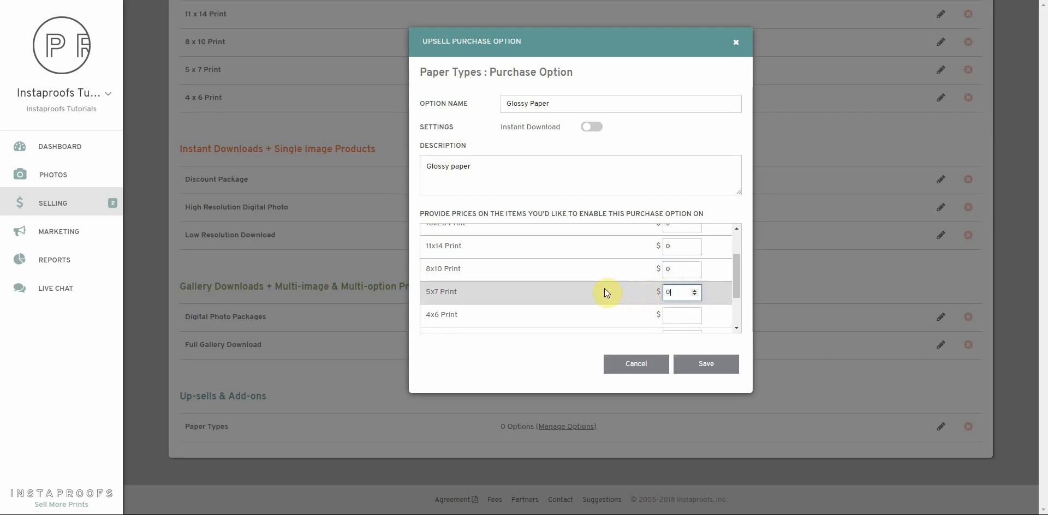
scroll(604, 288, down, 2)
click(679, 260)
text(0)
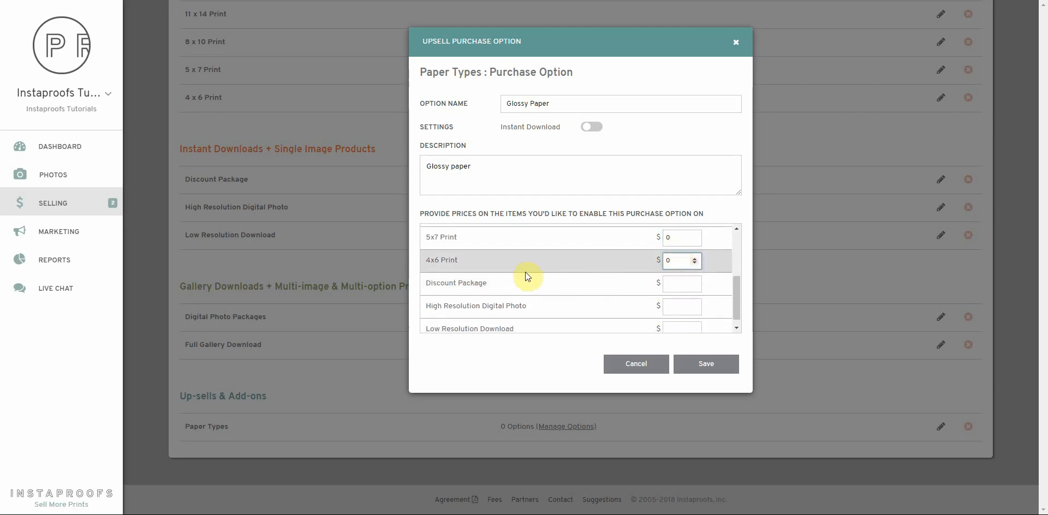
scroll(467, 264, down, 1)
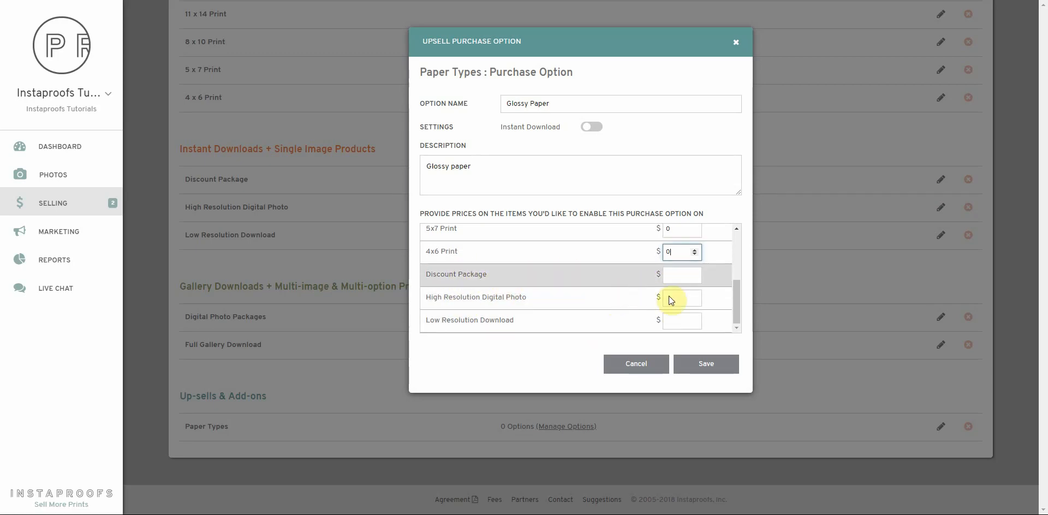
click(705, 370)
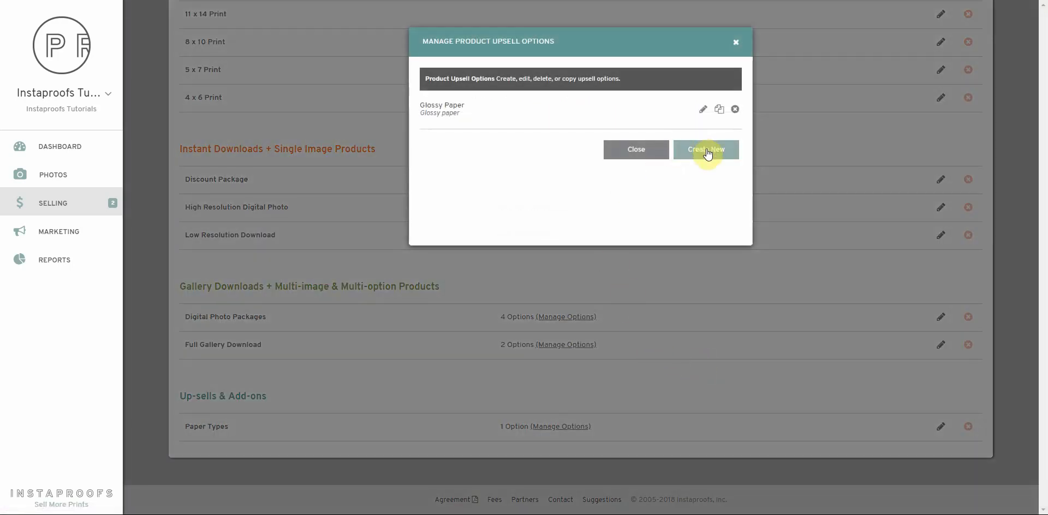
- Create another Paper Types option named "Deep Matte" with the description "Deep matte paper"
click(707, 150)
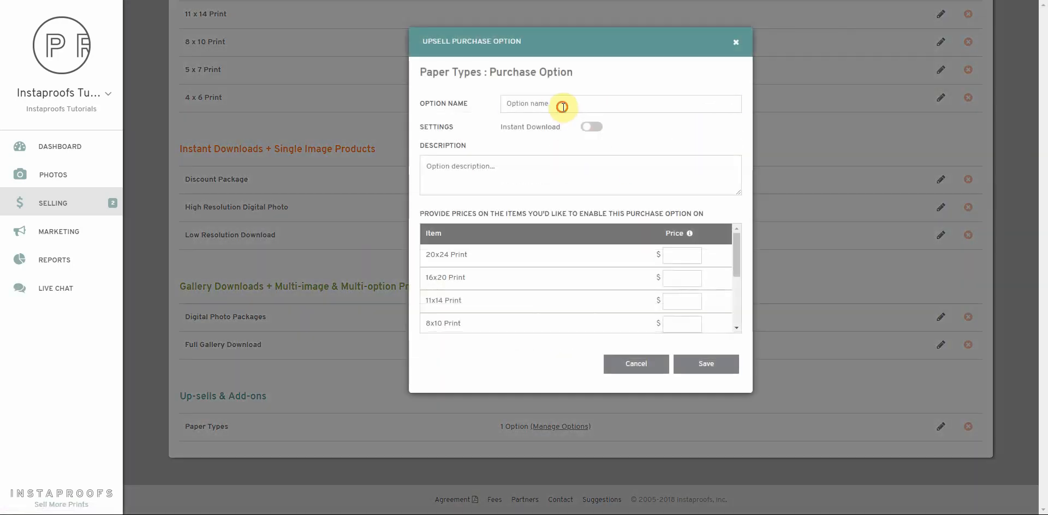
click(563, 106)
text(Deep Mat)
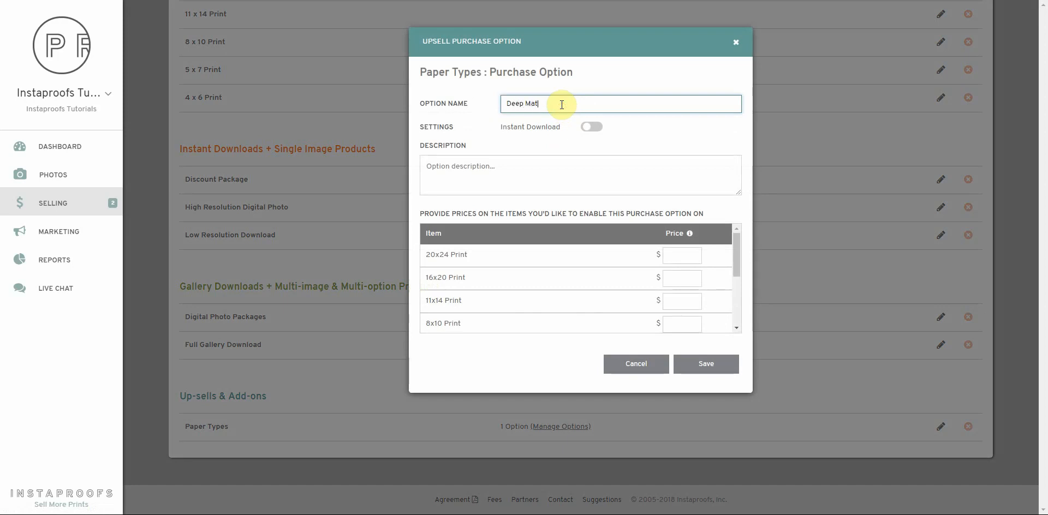
text(te)
click(535, 170)
text(D)
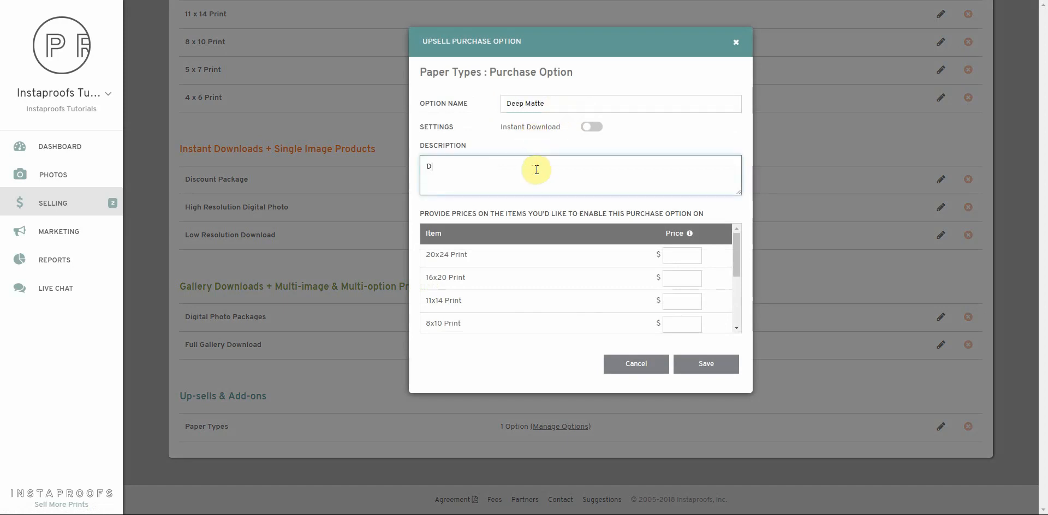
text(eep matte)
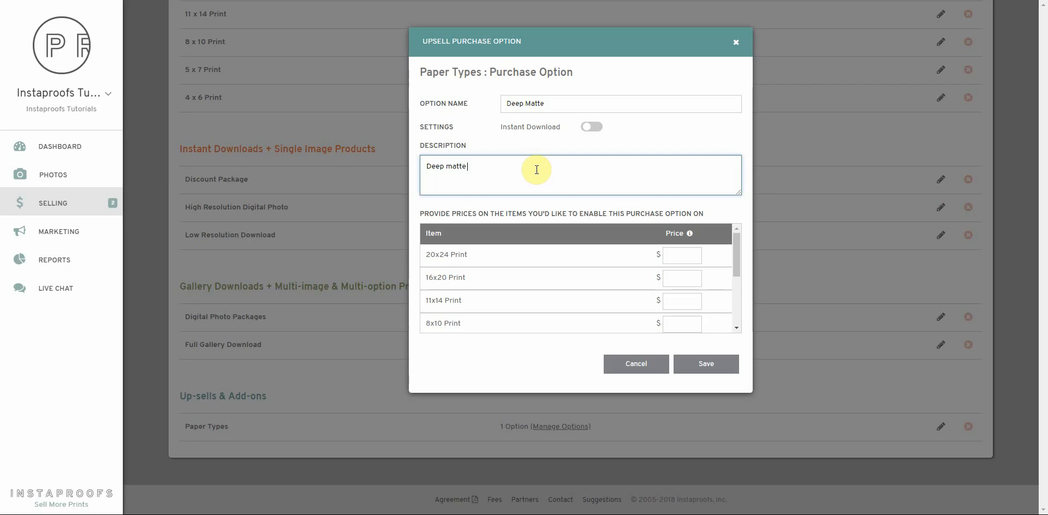
text( paper)
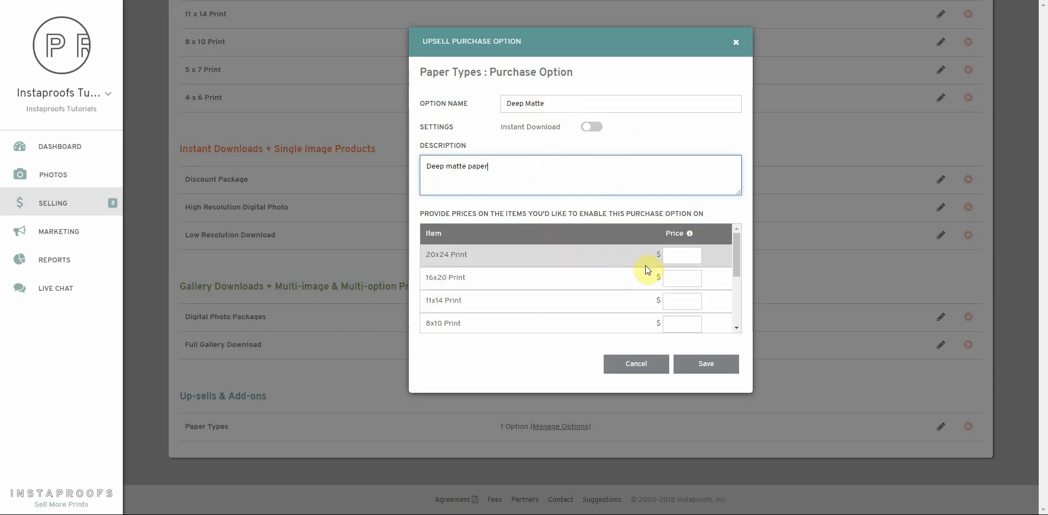
- Set the Deep Matte prices to 7.00 for the 20x24 print, 5.00 for 16x20 and 3.00 for 11x14
click(673, 257)
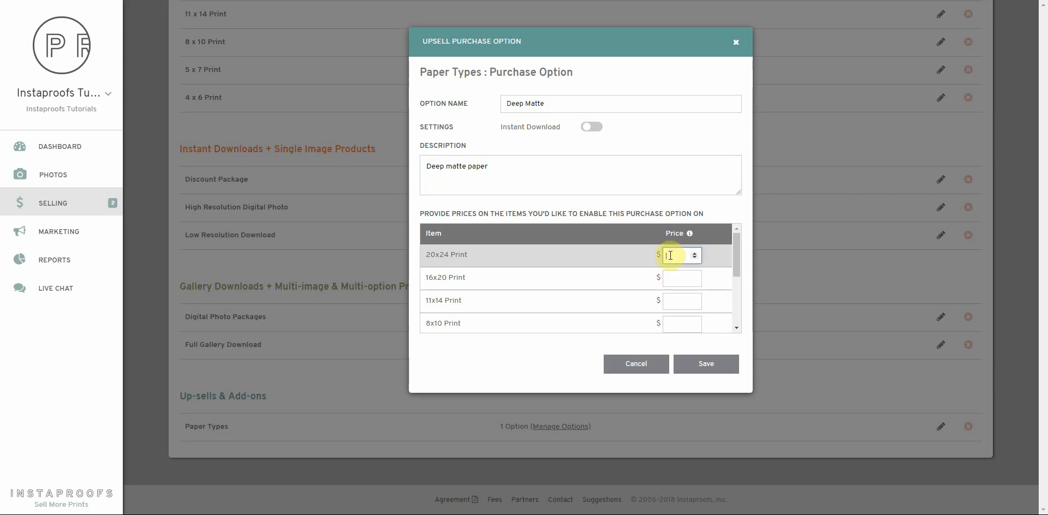
text(7.00)
click(675, 277)
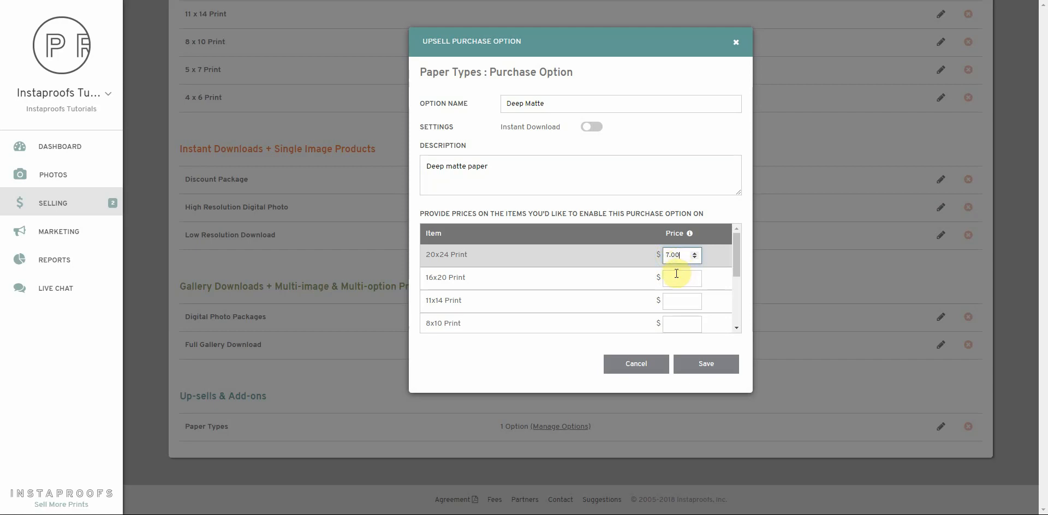
text(5.00)
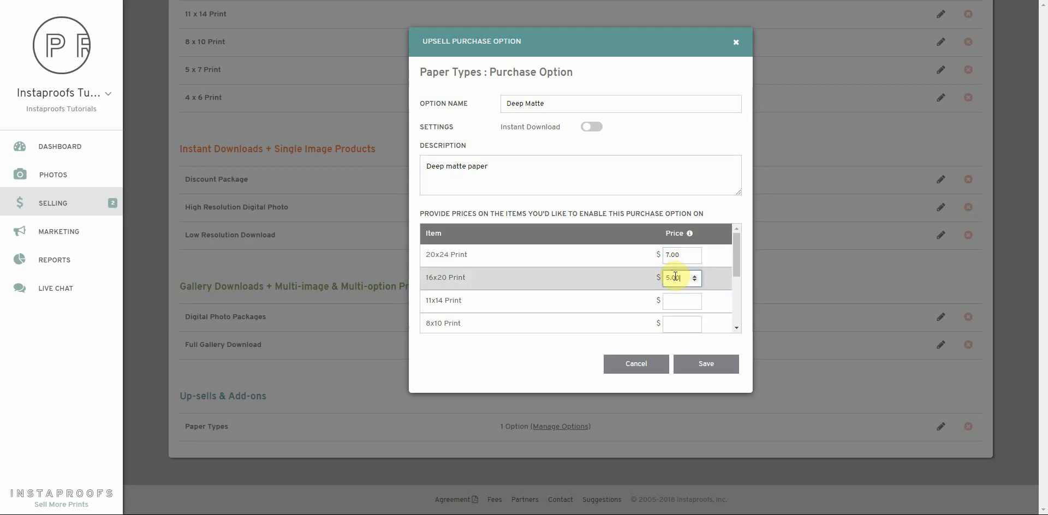
click(675, 301)
text(3.00)
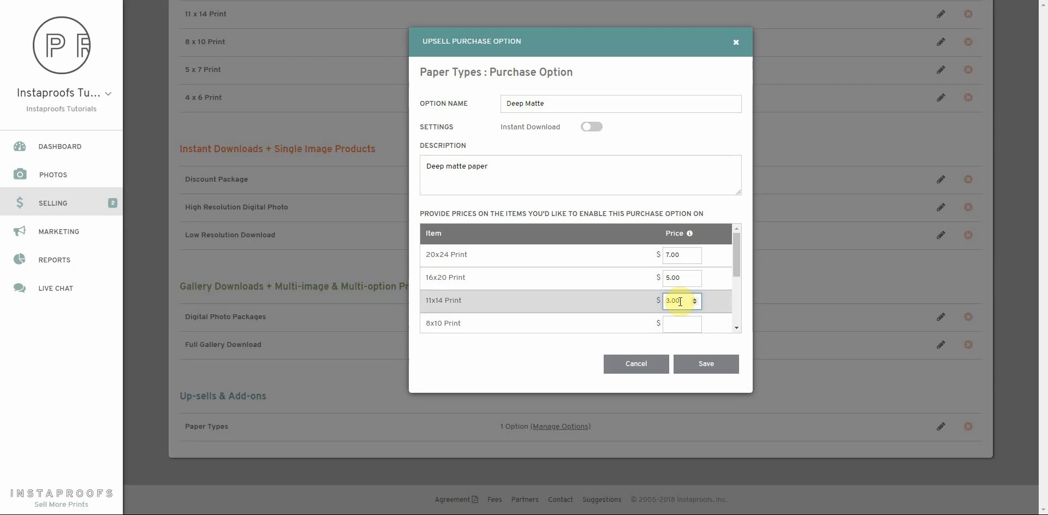
- Set the Deep Matte prices to 2.00 for the 8x10 print and 1.00 for both 5x7 and 4x6, and save the option
scroll(674, 285, down, 1)
click(673, 270)
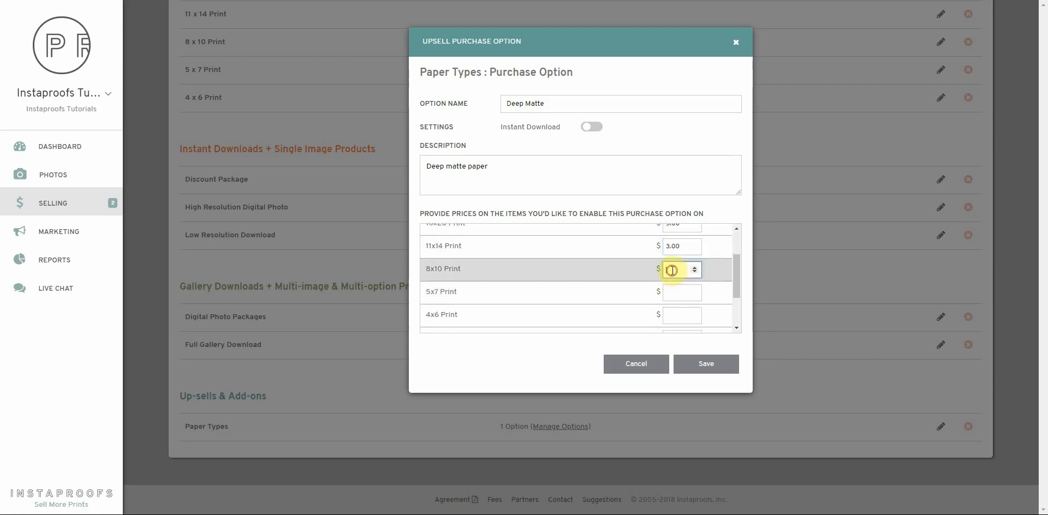
text(2)
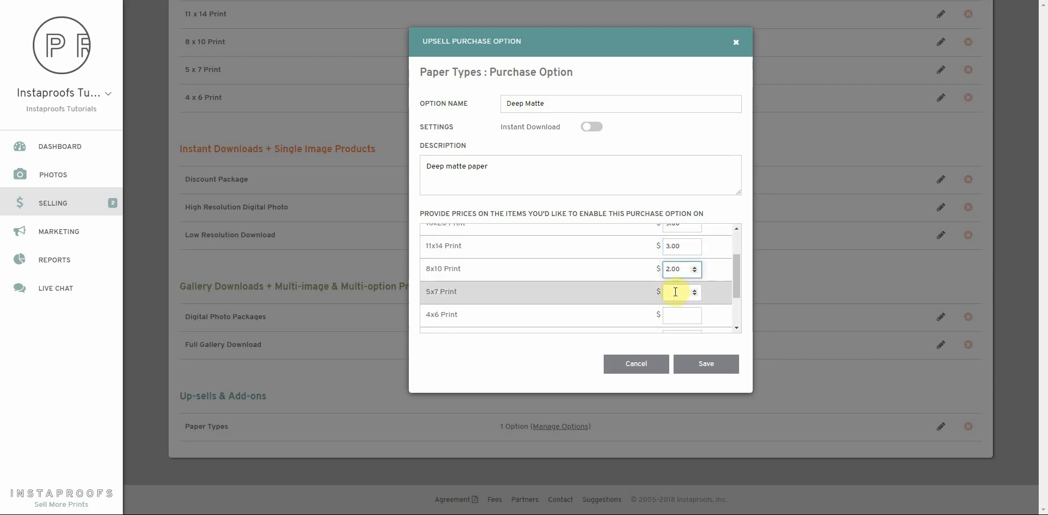
click(675, 292)
text(1.0)
click(671, 316)
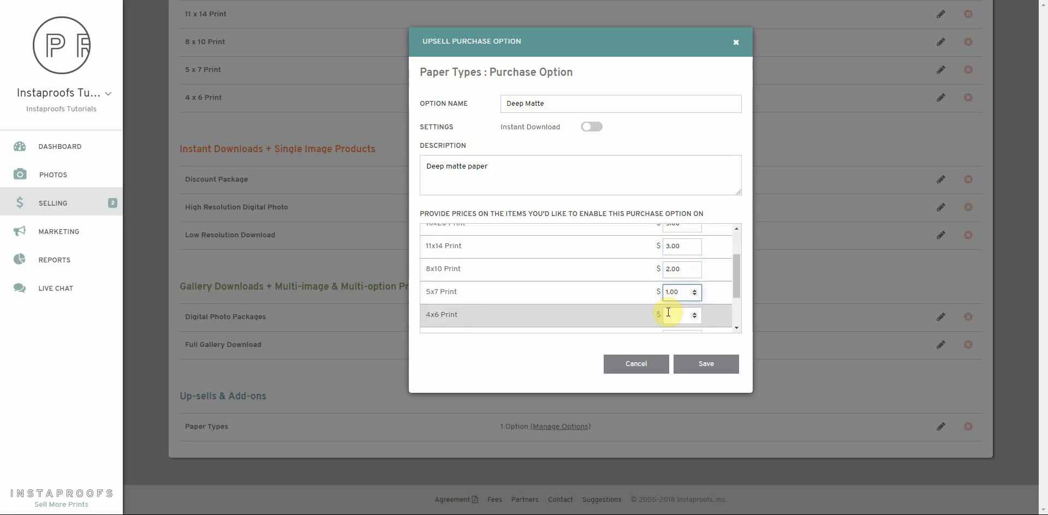
text(1.00)
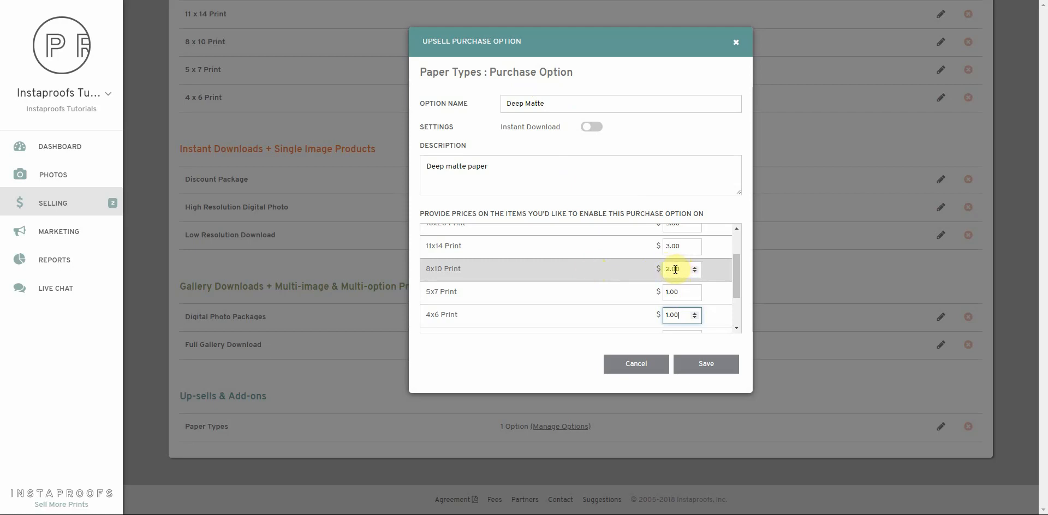
click(702, 365)
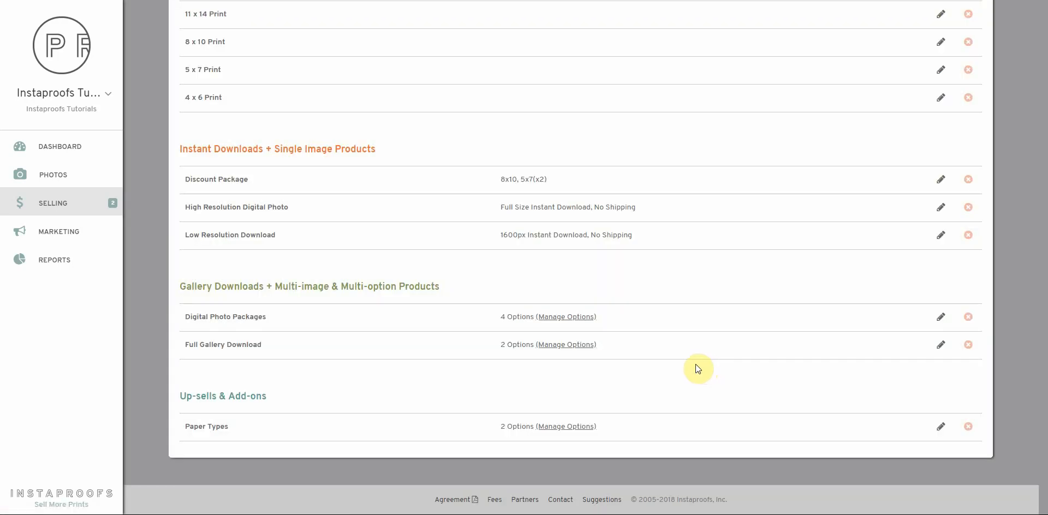
- Create another Paper Types option named "Lustre Paper" with the description "Lustre paper"
click(699, 189)
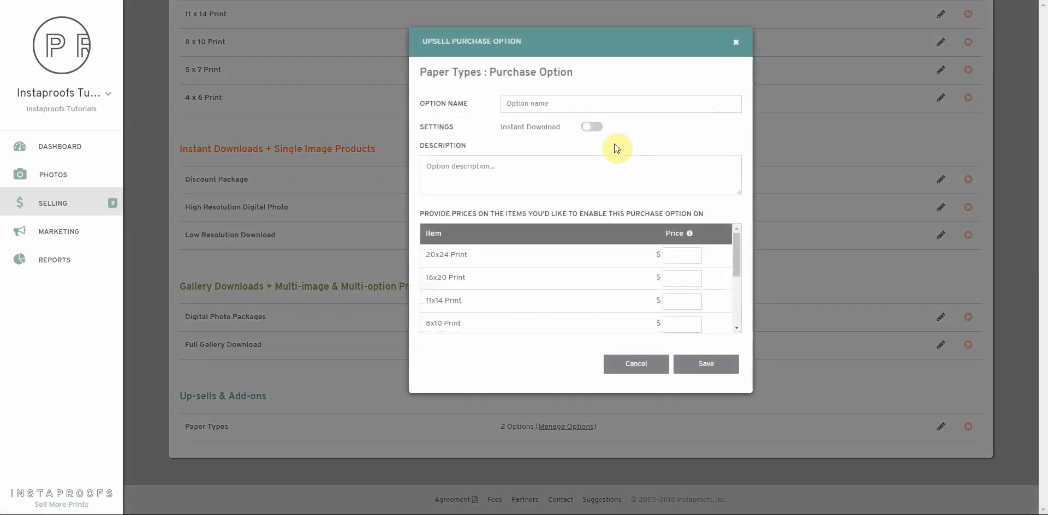
click(598, 102)
text(Lu)
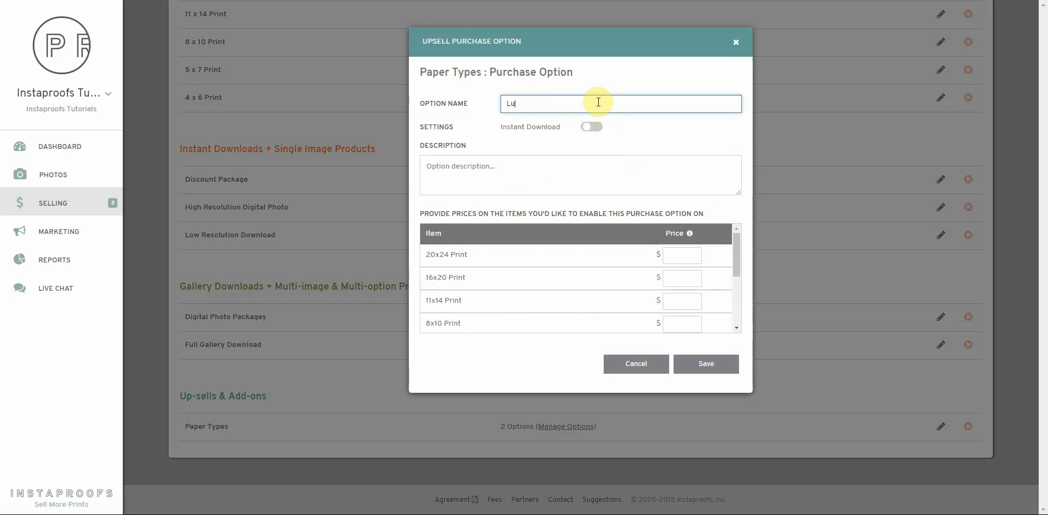
text(stre Paper)
key(Tab)
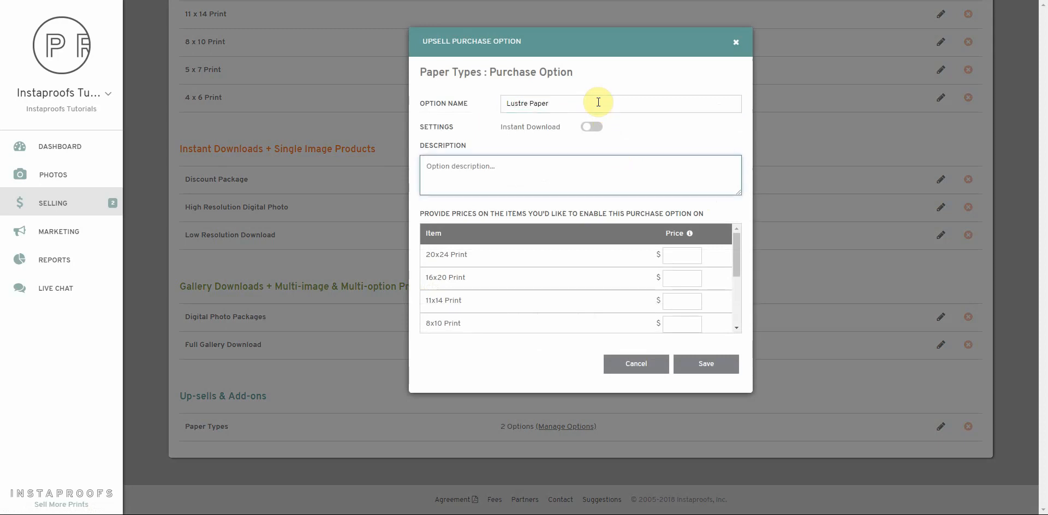
text(Lustre paper)
- Set the Lustre Paper price to 0 for all six print sizes from 20x24 to 4x6 and save the option
click(675, 254)
text(0)
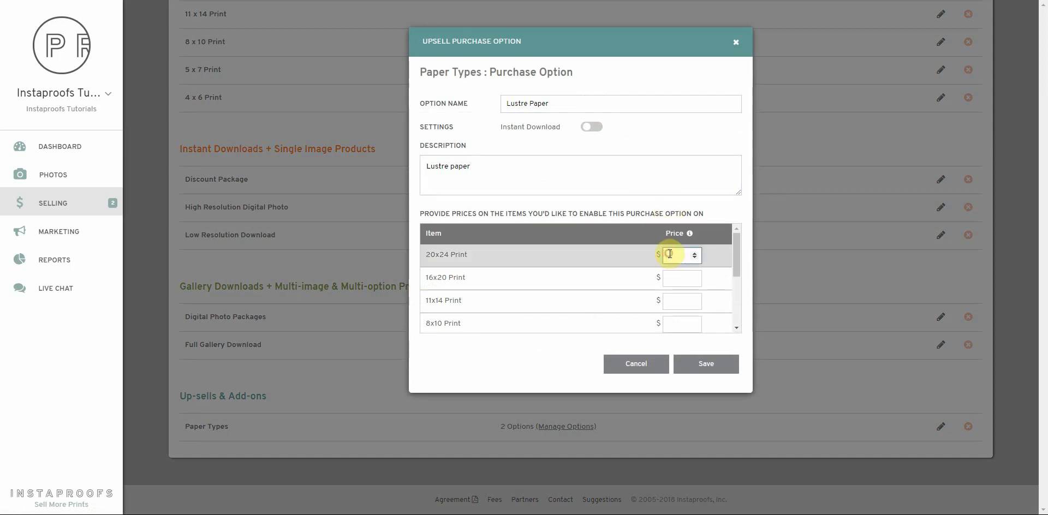
click(682, 277)
text(0)
click(680, 301)
text(0)
click(679, 324)
text(0)
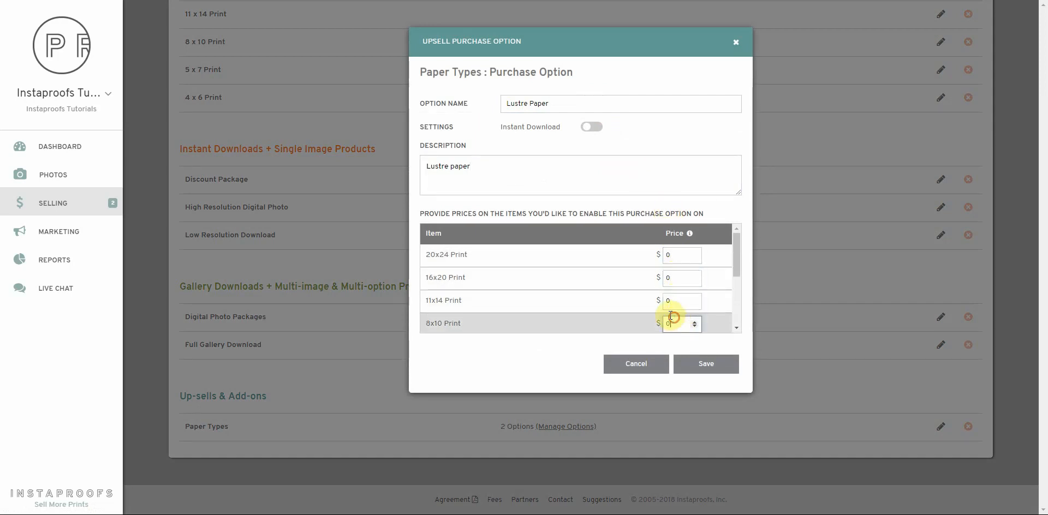
scroll(636, 291, down, 1)
click(673, 292)
text(0)
click(673, 315)
text(0)
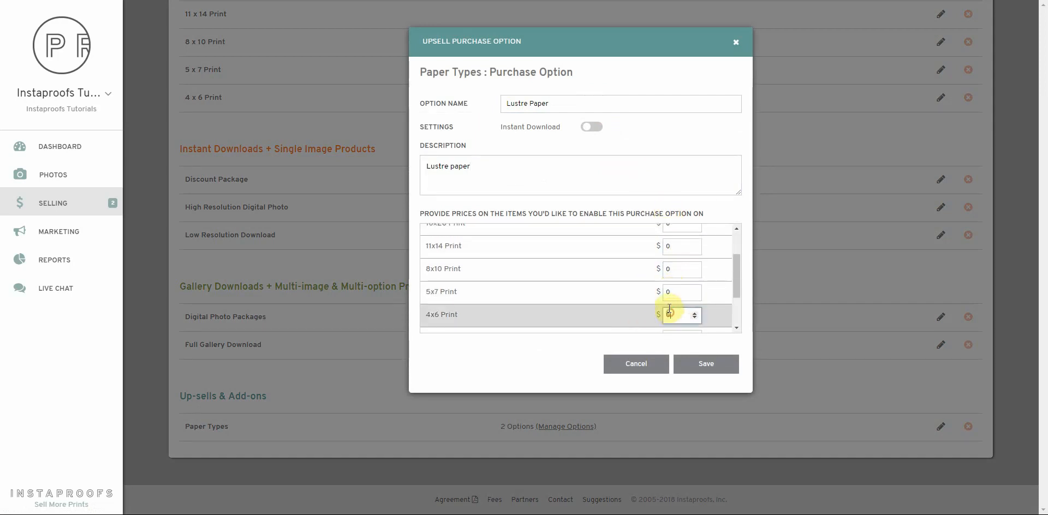
click(709, 365)
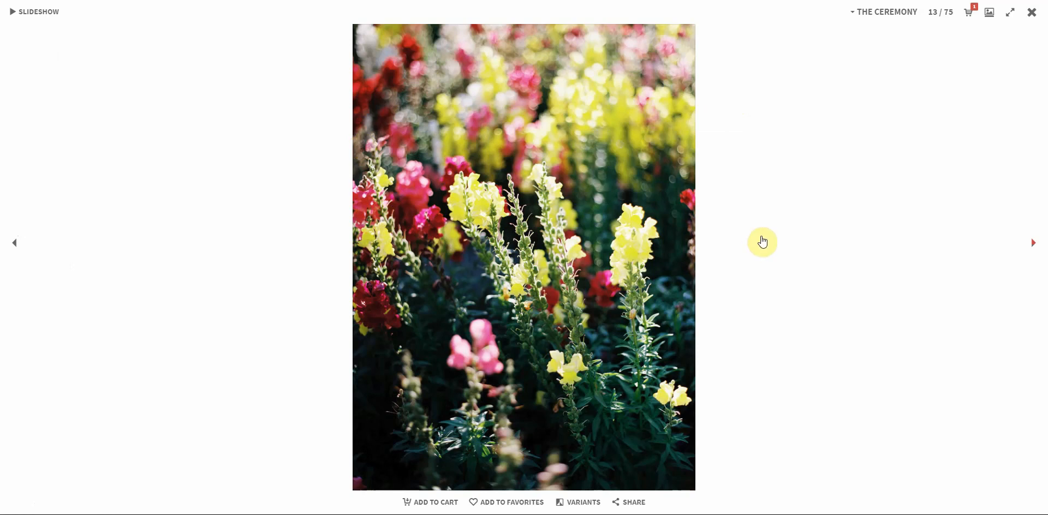
click(434, 502)
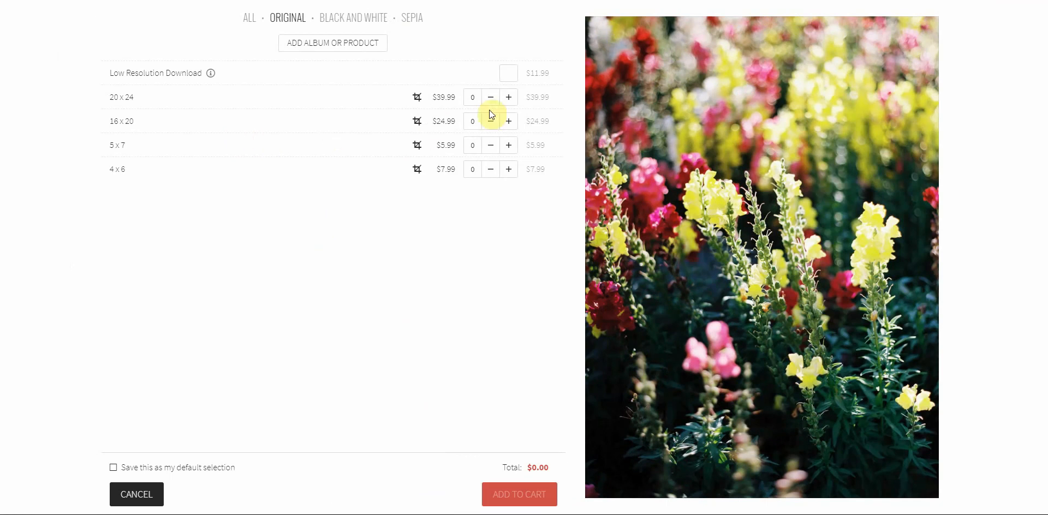
click(510, 122)
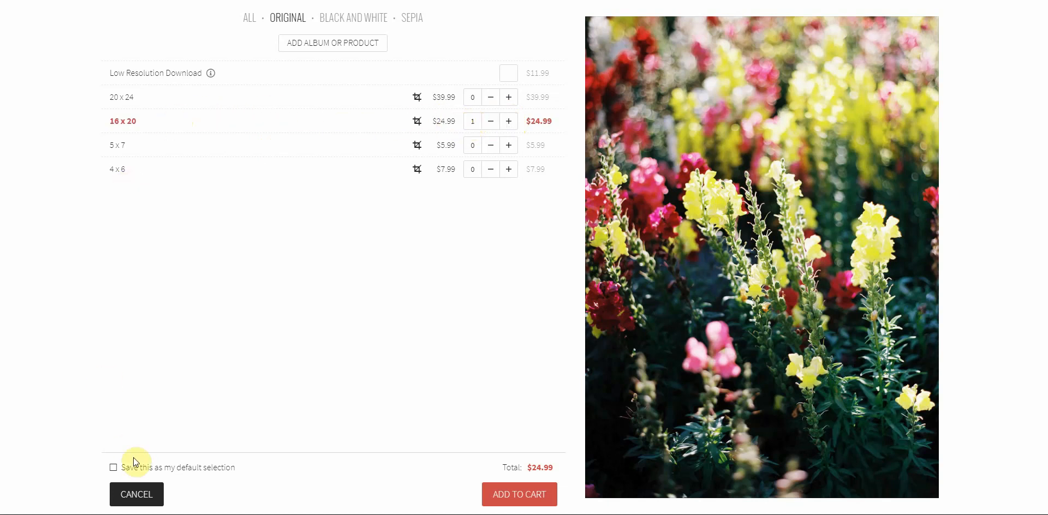
click(139, 494)
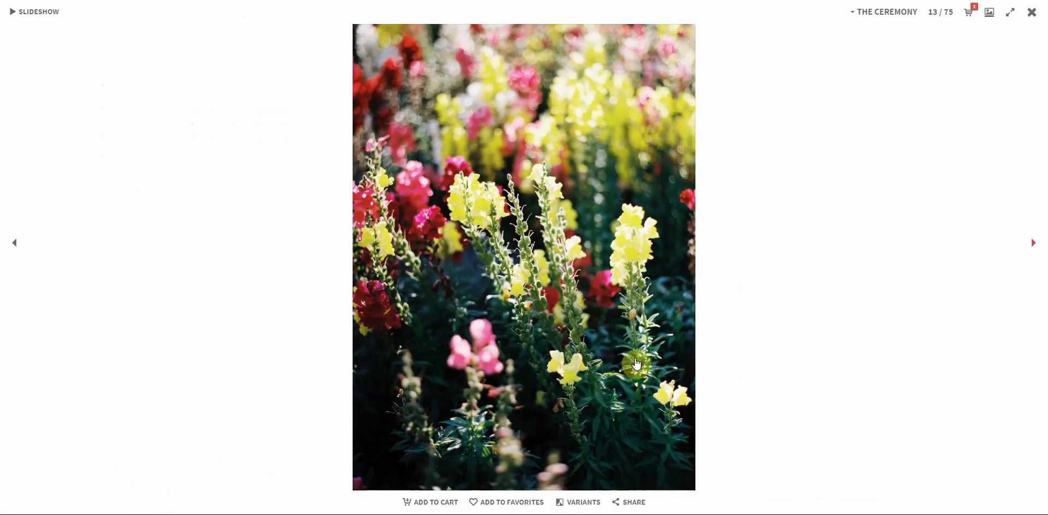
- Reload the client gallery page and open the ordering form for the flower photo
click(800, 353)
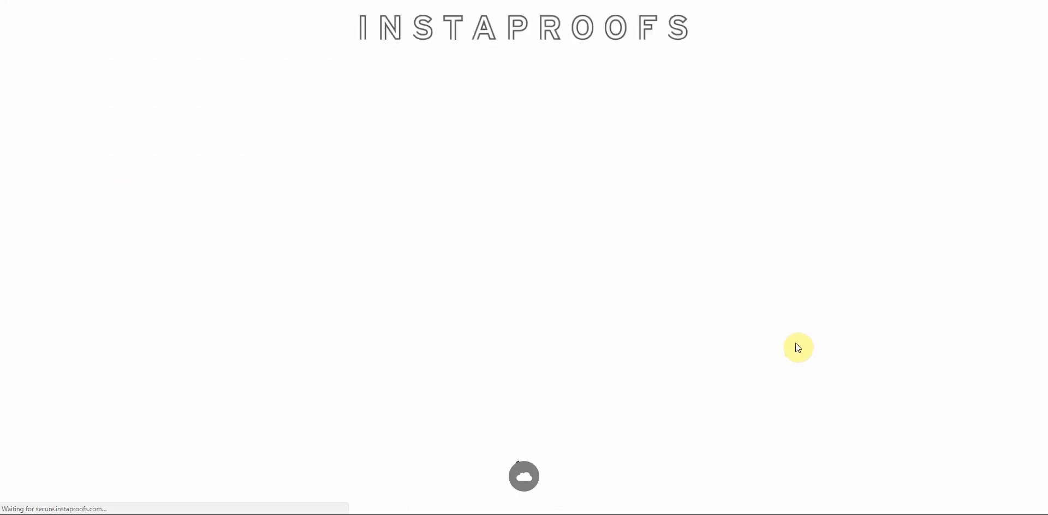
scroll(763, 316, down, 3)
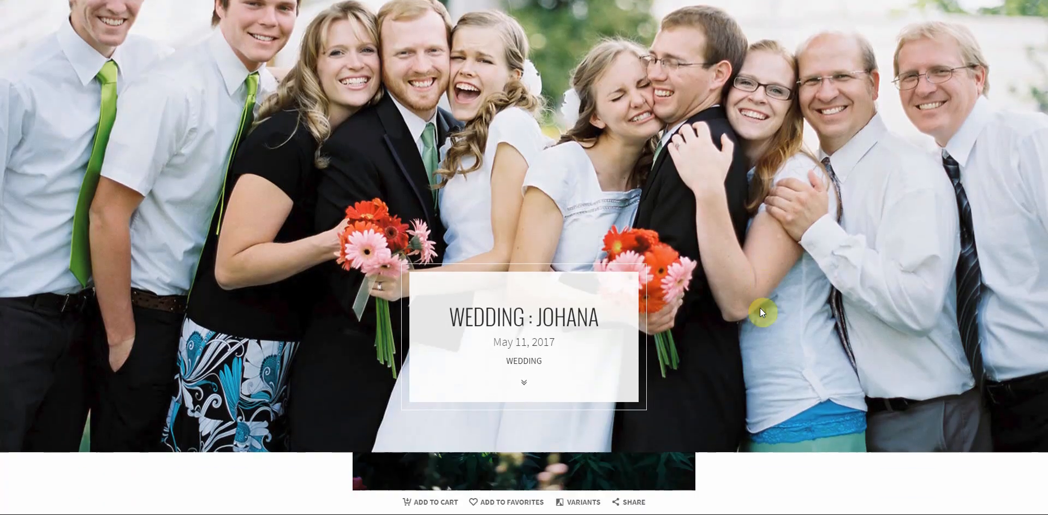
click(413, 452)
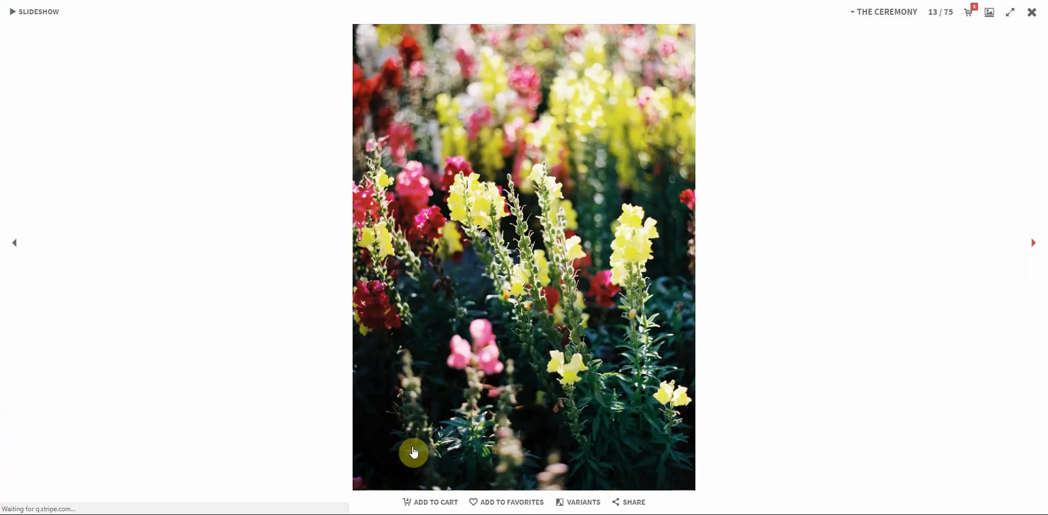
click(421, 501)
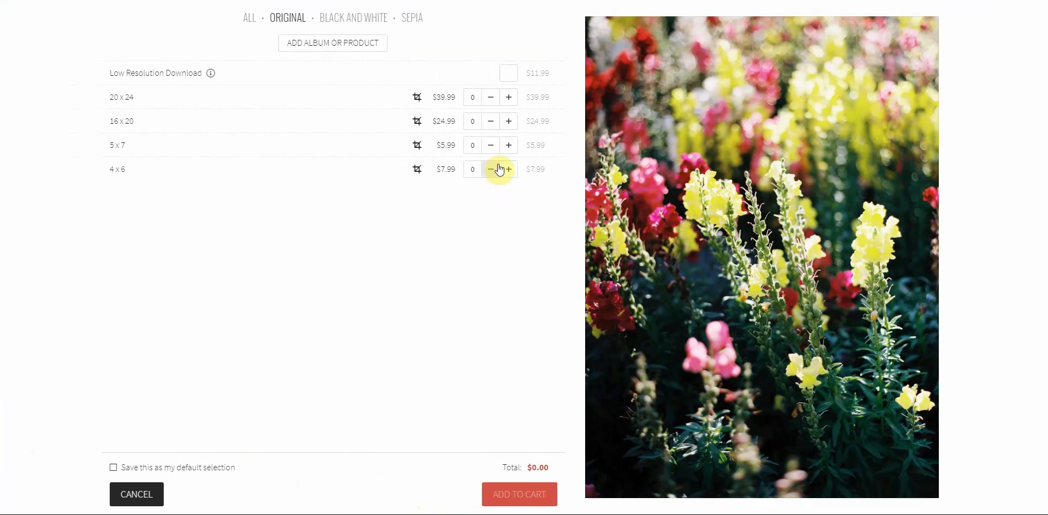
- Order one 16 x 20 print with the Glossy Paper type and add it to the cart
click(508, 121)
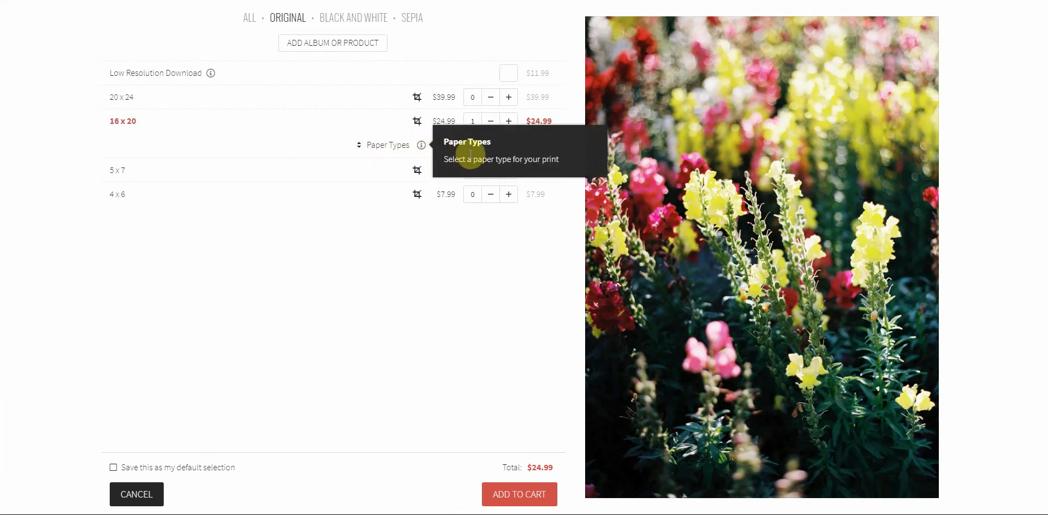
click(398, 145)
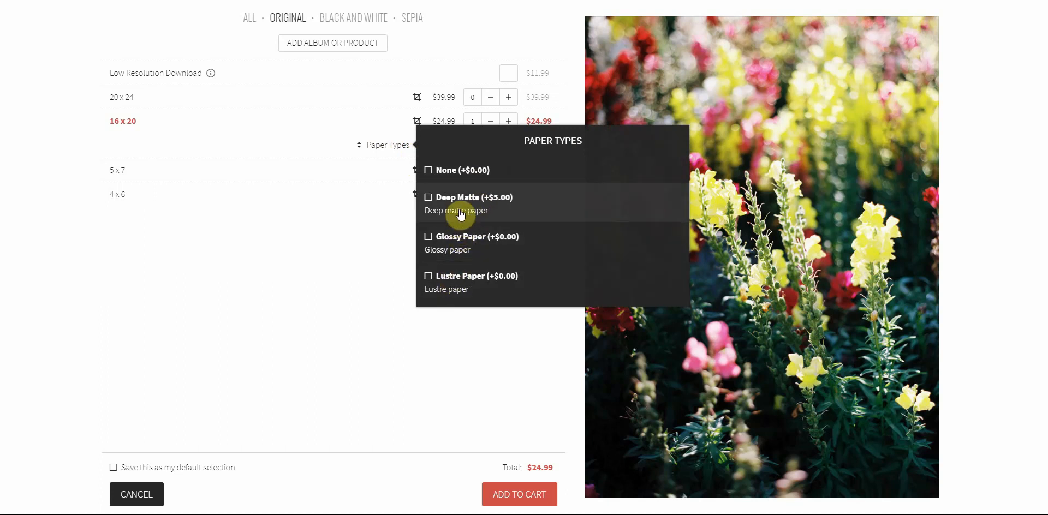
click(452, 246)
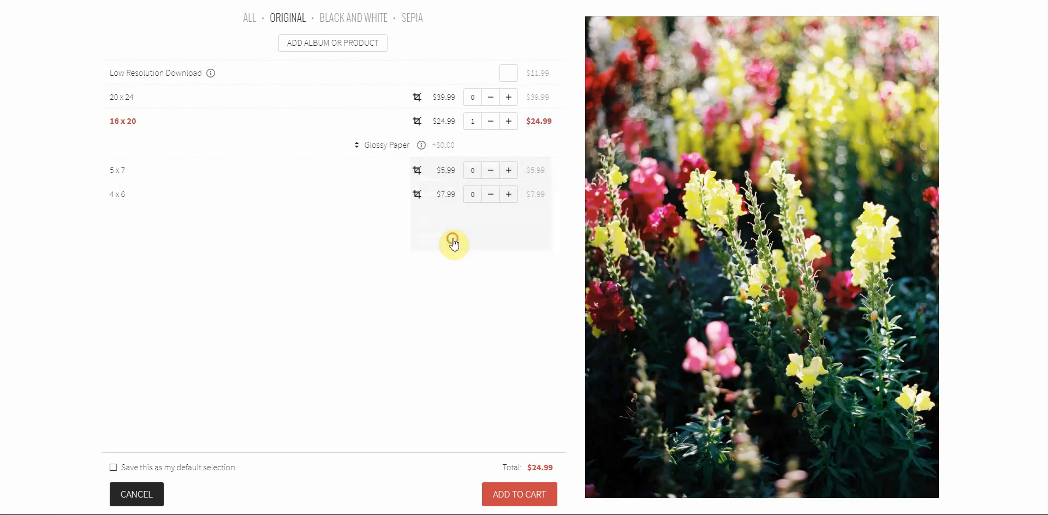
click(519, 494)
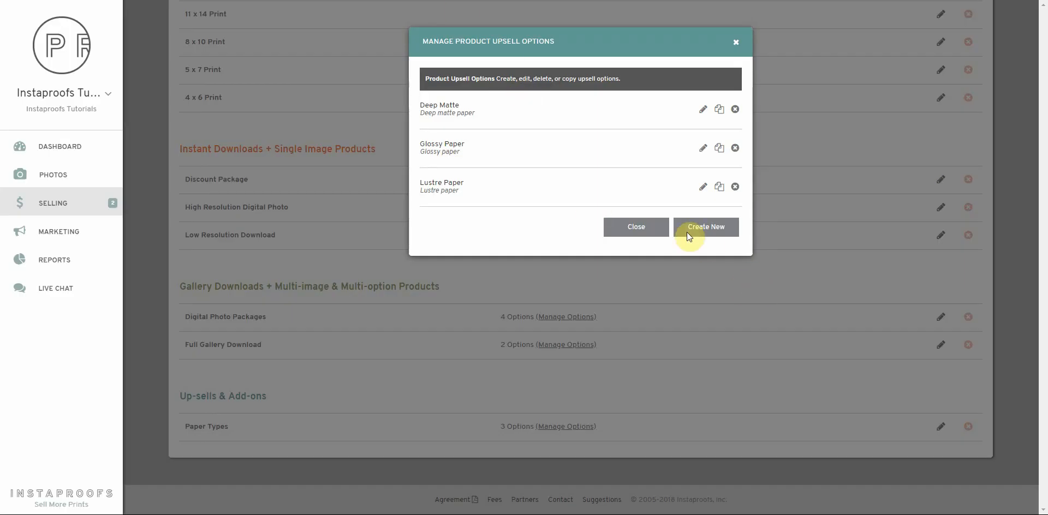
- Close the Paper Types options in the Instaproofs admin and start a new up-sell purchase option named "Digital Download"
click(628, 227)
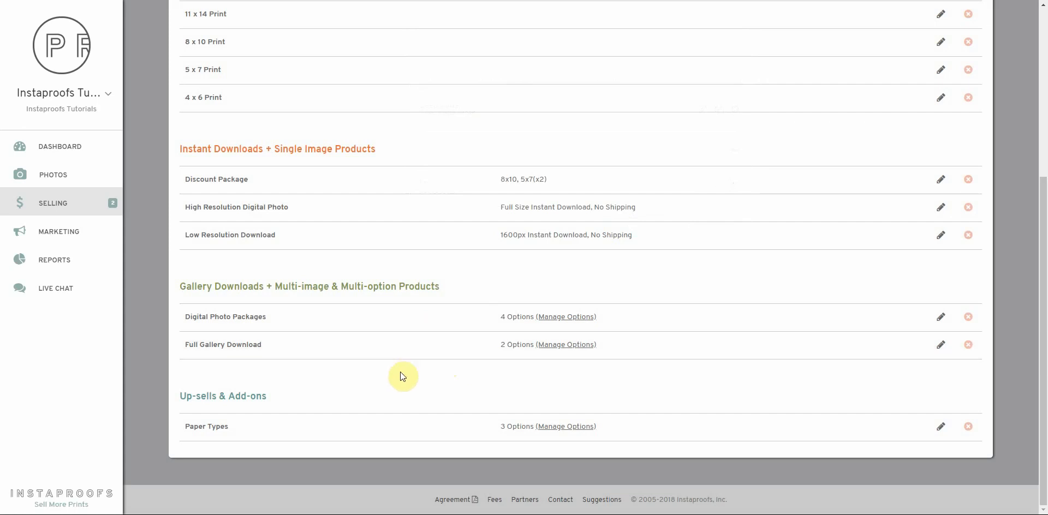
scroll(458, 169, up, 5)
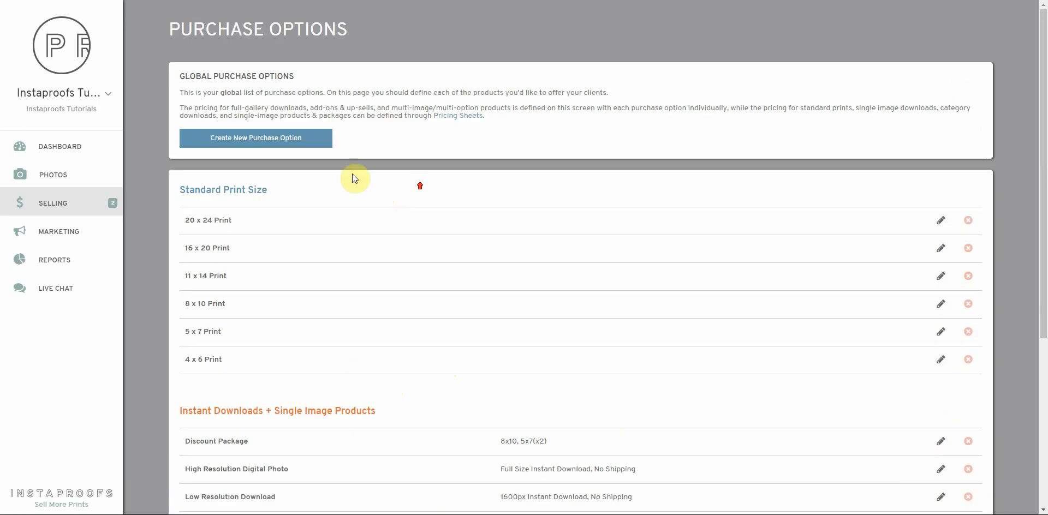
click(281, 139)
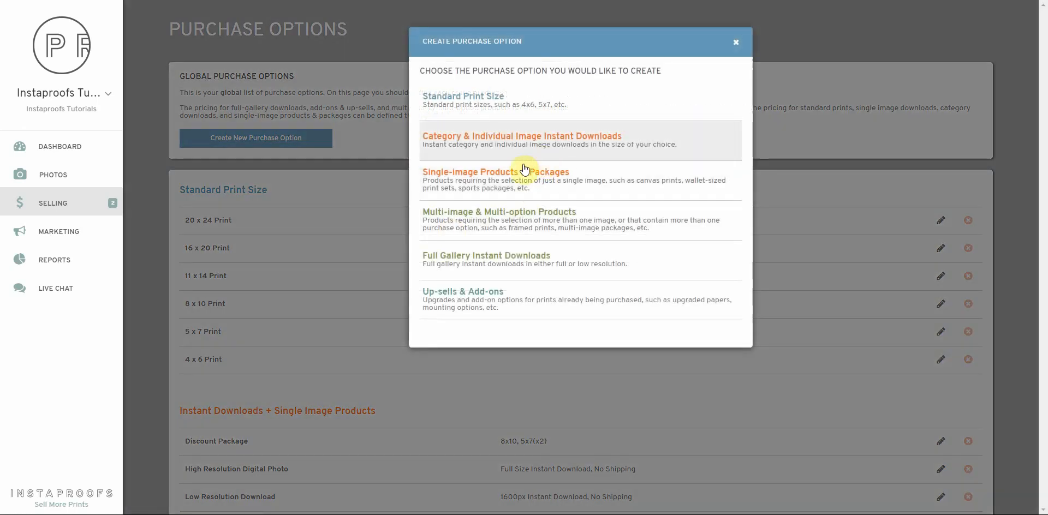
click(467, 292)
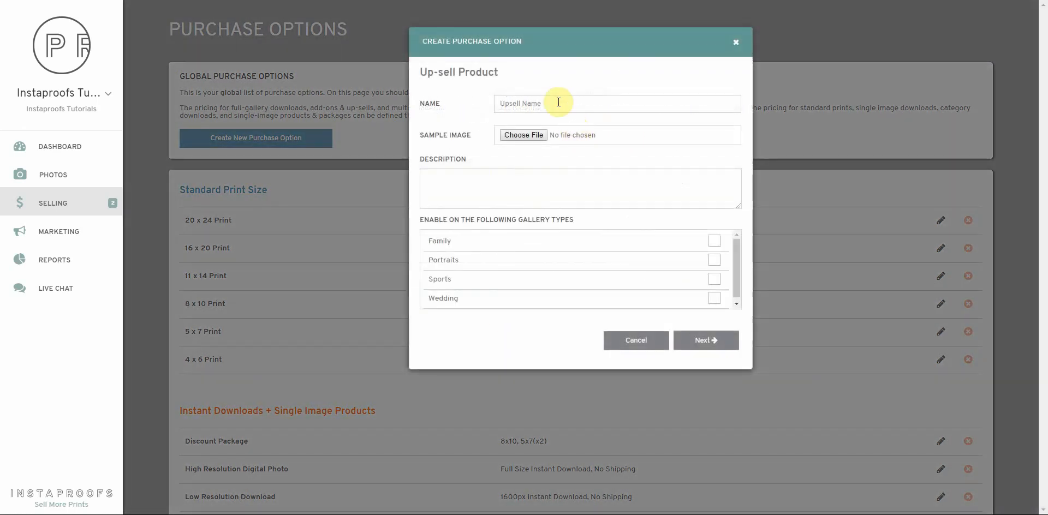
click(559, 102)
text(Digit)
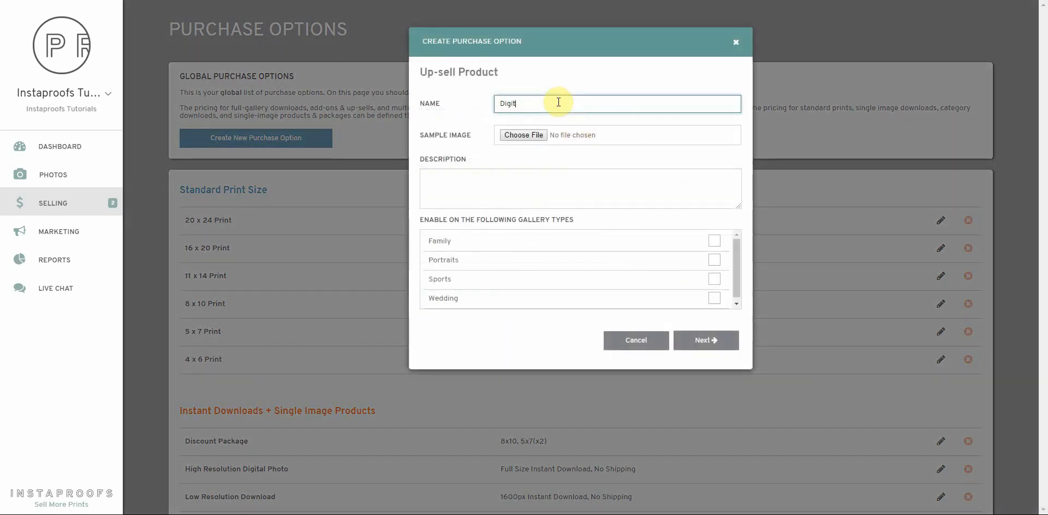
text(al Download)
- Give the up-sell the description "Add a digital download to your purchase for a discounted price."
click(499, 188)
text(Add a digi)
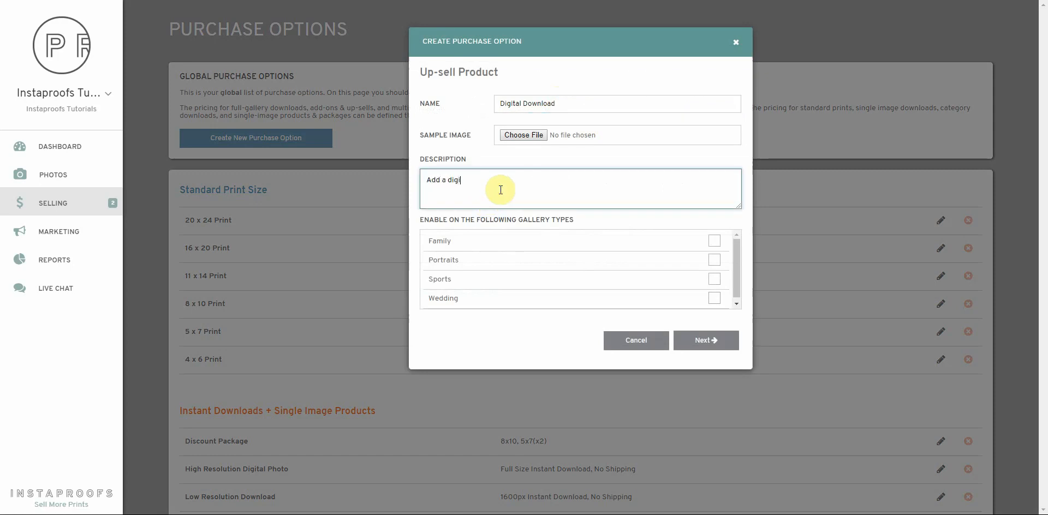
text(tal download to your puchase for a discounted price.)
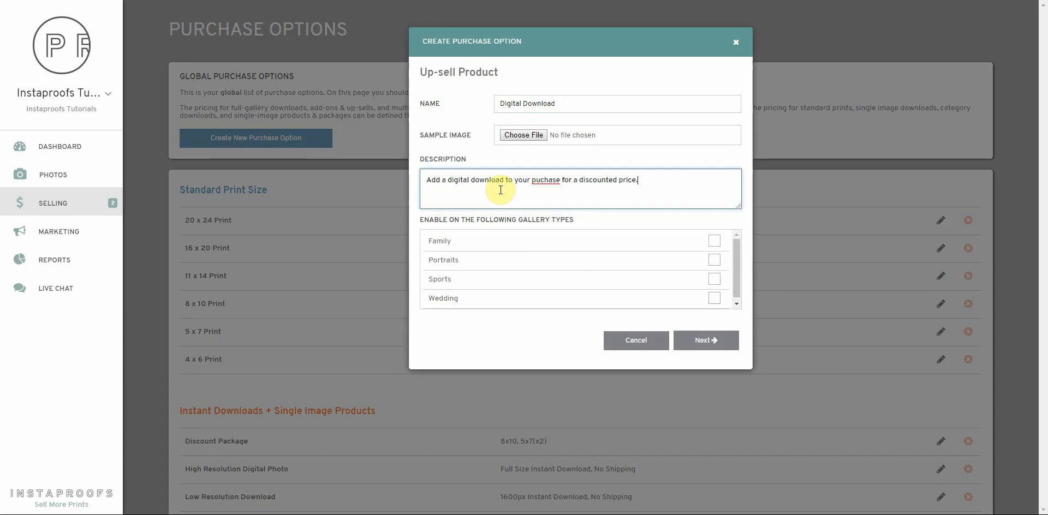
click(540, 182)
text(r)
- Enable the up-sell on the Family, Portraits, Sports and Wedding gallery types and proceed to its options
click(714, 240)
click(715, 260)
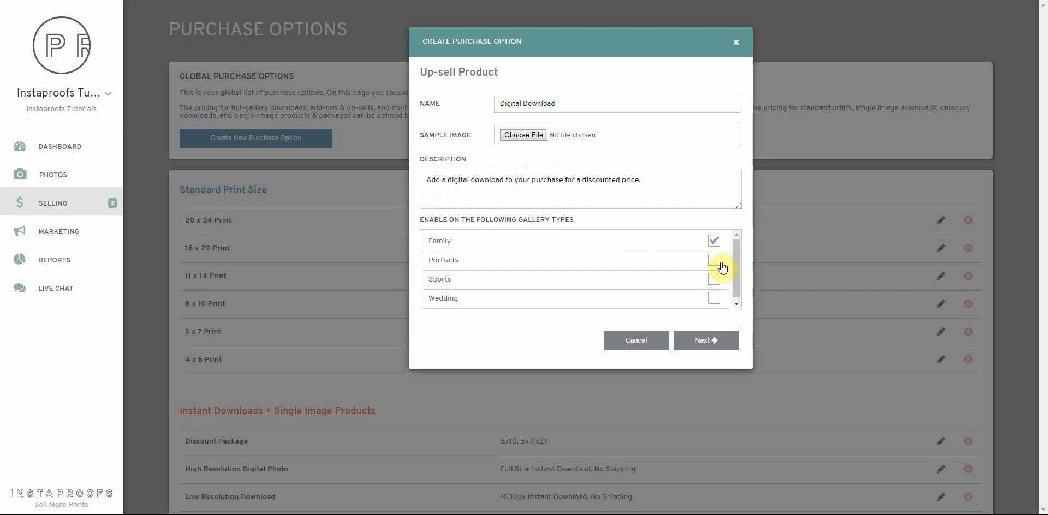
click(714, 280)
click(715, 298)
click(707, 340)
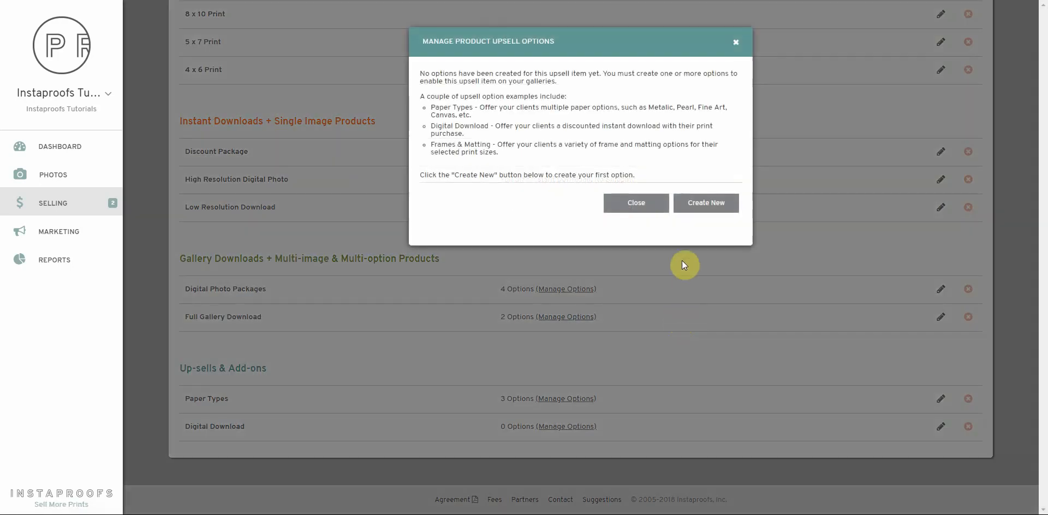
- Create a new Digital Download option named "High Resolution Digital Download"
click(713, 204)
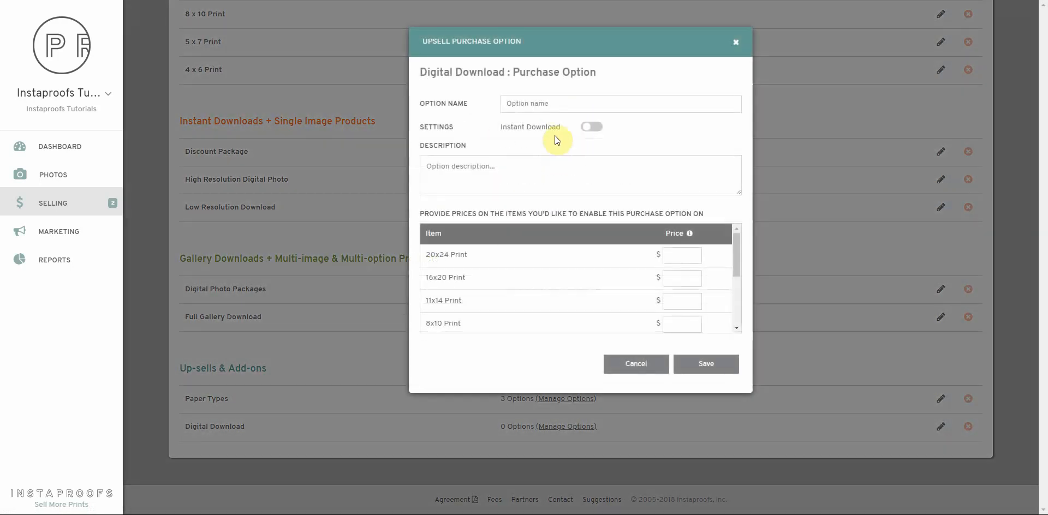
click(540, 103)
text(High Resolution Di)
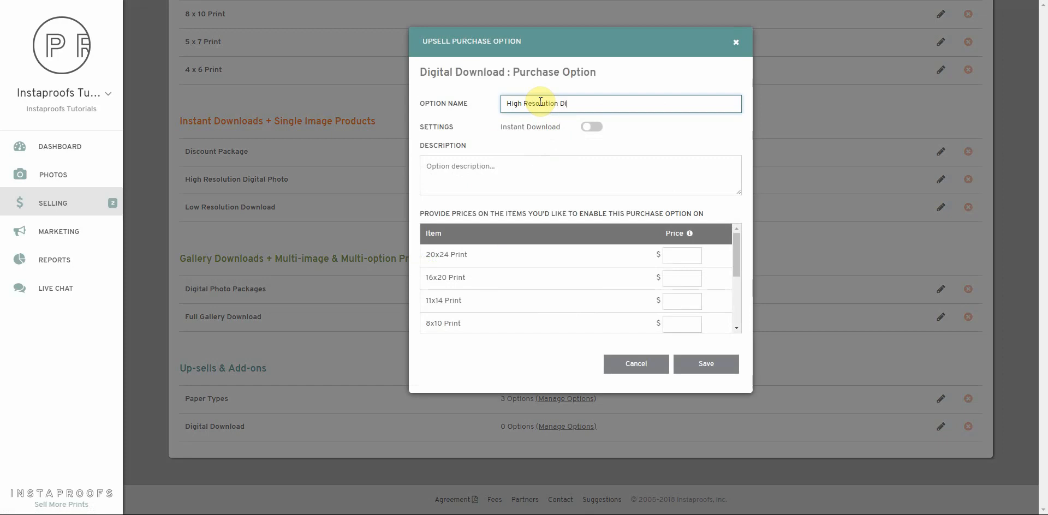
text(gital Download)
- Make the option an instant download with the download size set to Full Resolution
click(525, 166)
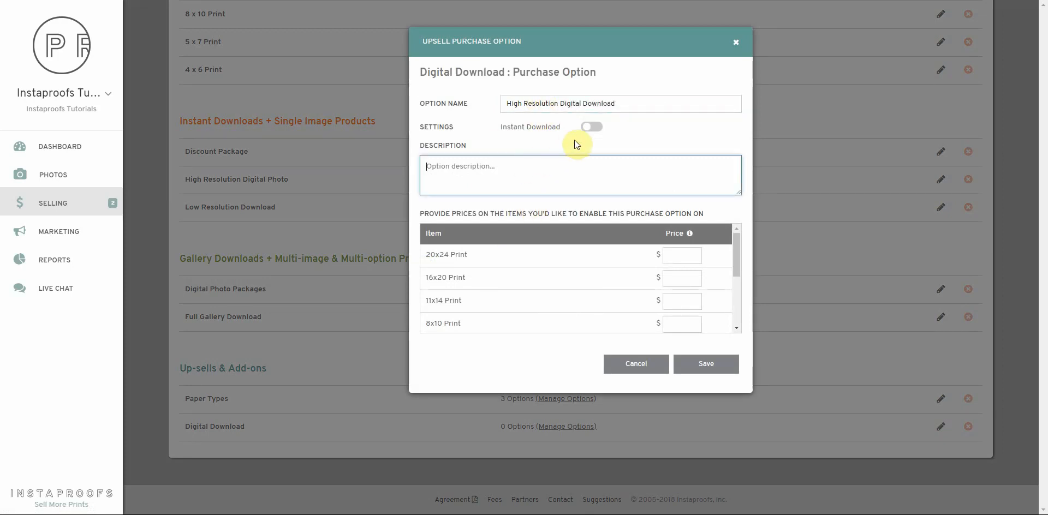
click(592, 131)
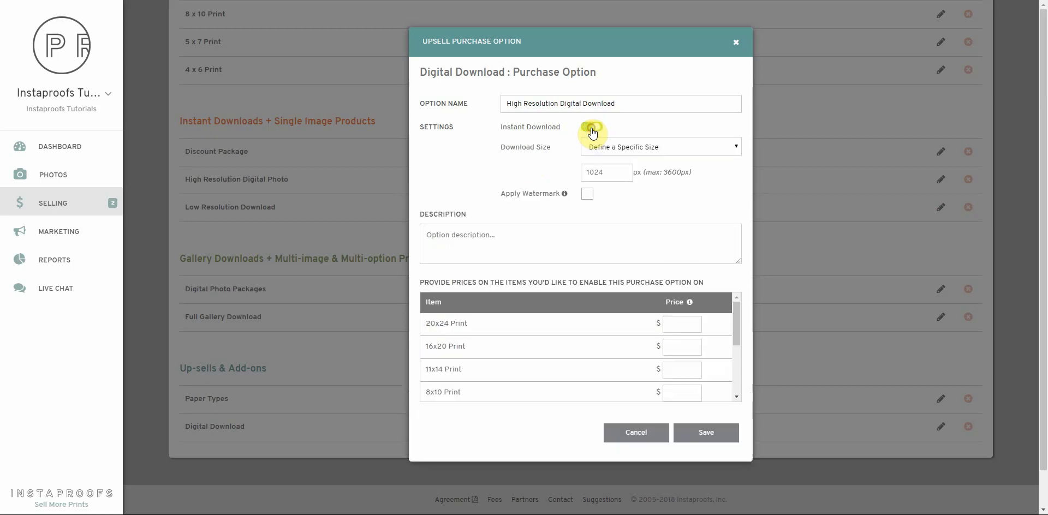
click(656, 147)
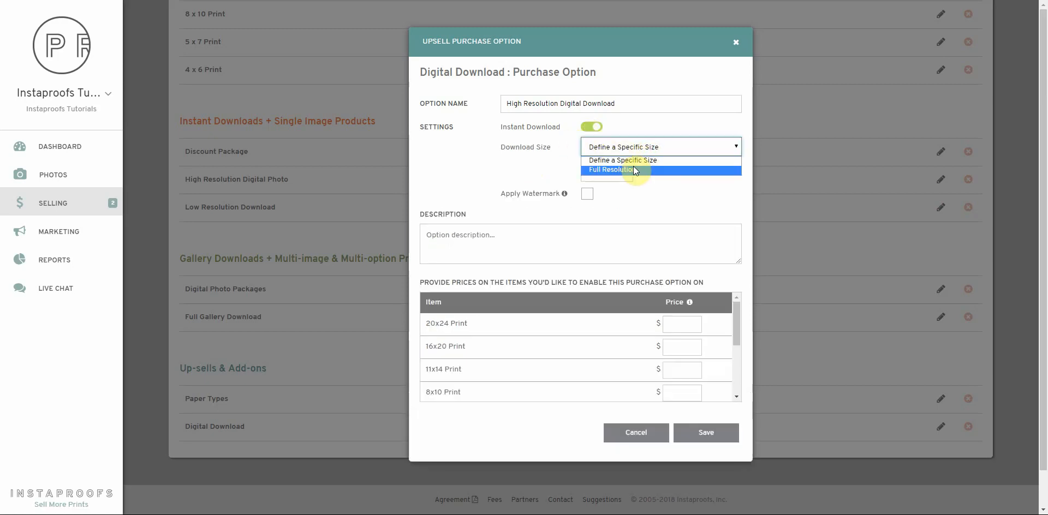
click(634, 170)
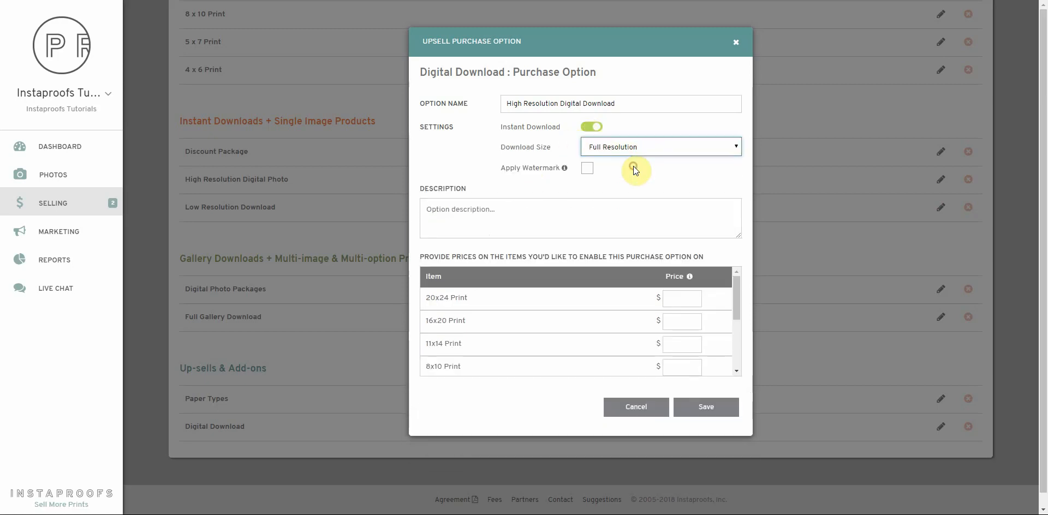
- Give the option the description "Add a full resolution digital copy of this image to your order for a discounted price."
click(548, 218)
text(Ad)
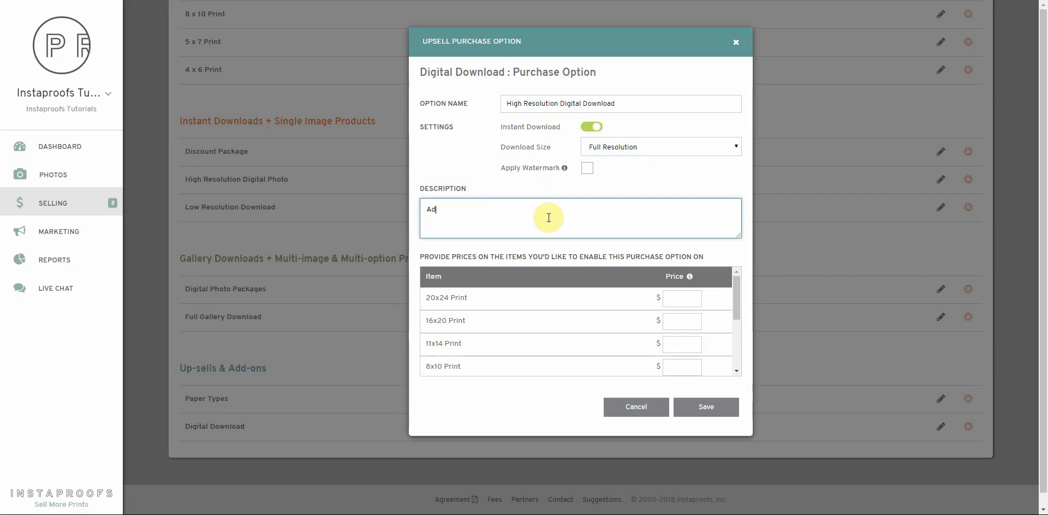
text(d a full reso)
text(lution digital cop)
text(y of this ioma)
text(mage to your ord)
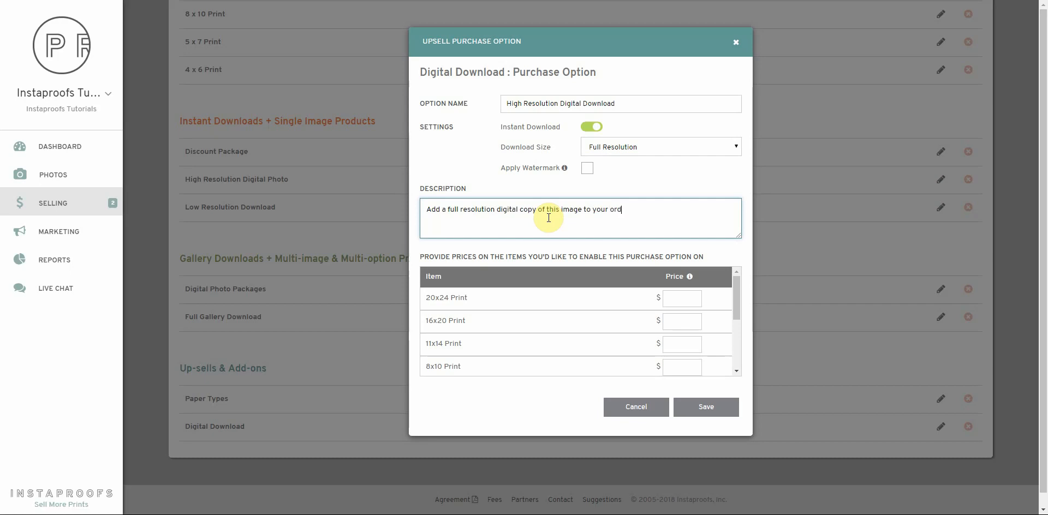
text(iscounted price.)
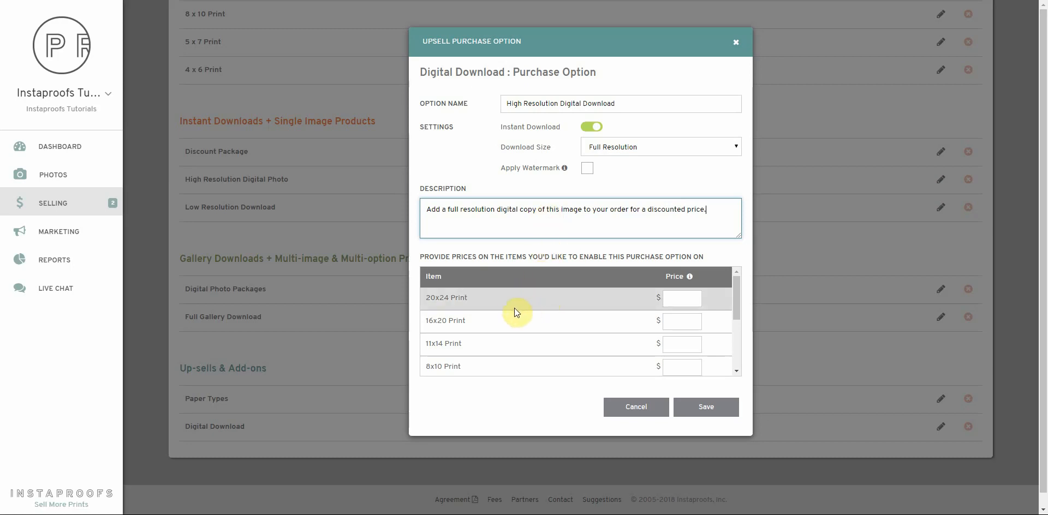
- Price the option at $11.99 for the 20x24 print, $12.99 for the 16x20 print and $14.99 for the 11x14 print
click(677, 300)
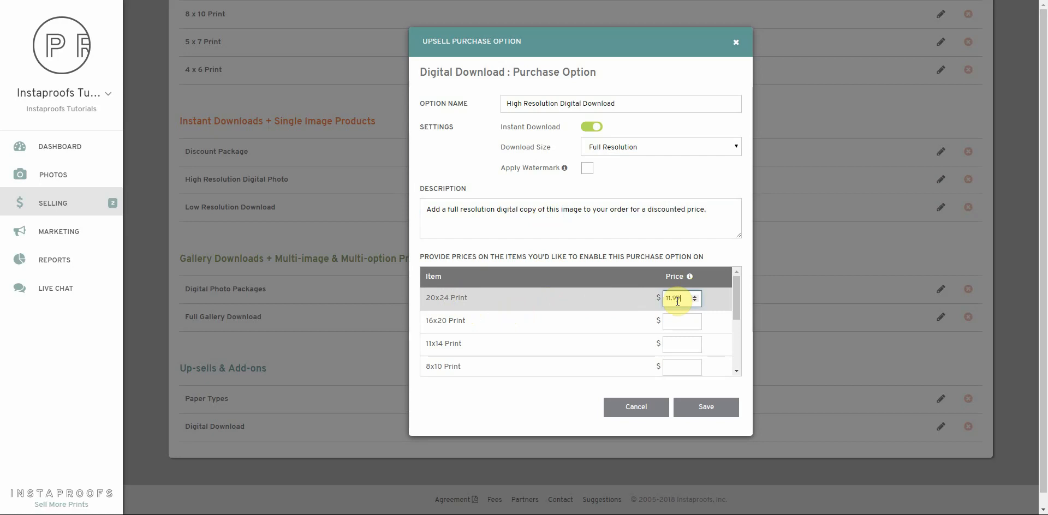
click(677, 321)
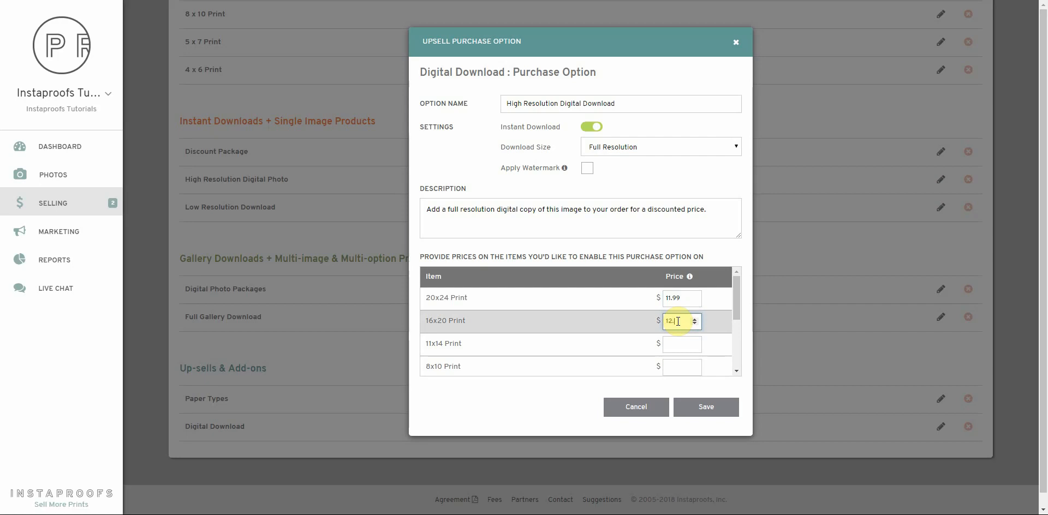
text(12.99)
click(671, 345)
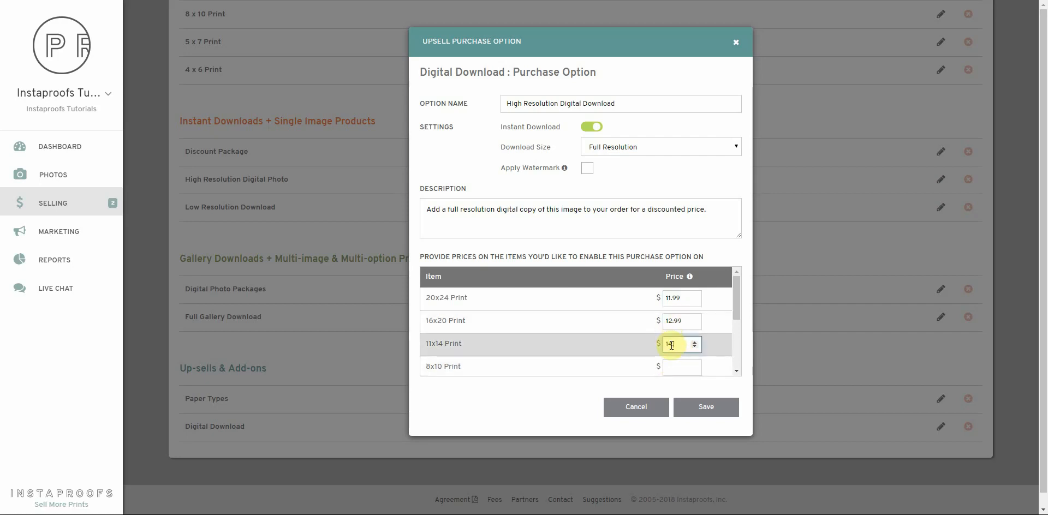
text(14.99)
- Price the option at $15.99 for 8x10, $17.99 for 5x7 and $20.99 for 4x6 prints, and save the purchase option
scroll(679, 343, down, 1)
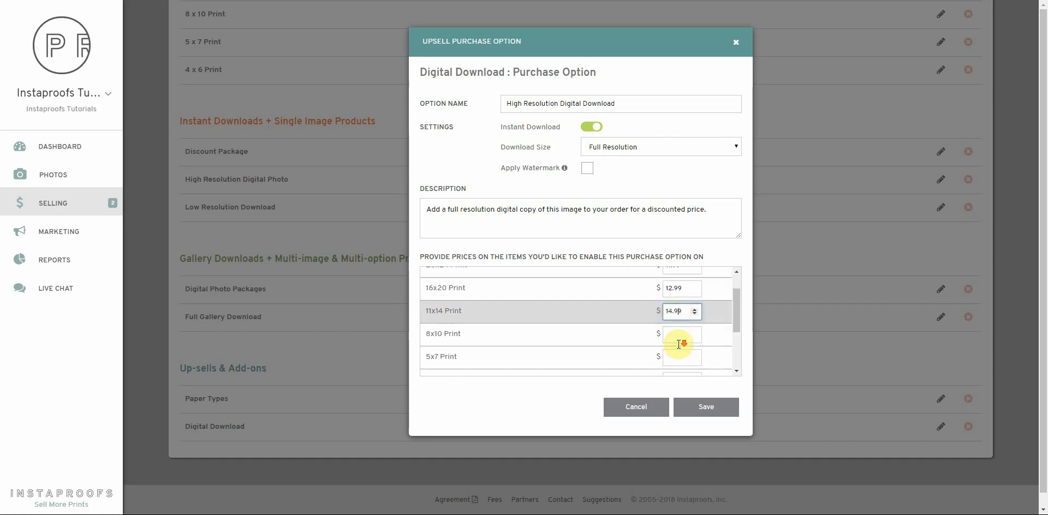
click(677, 315)
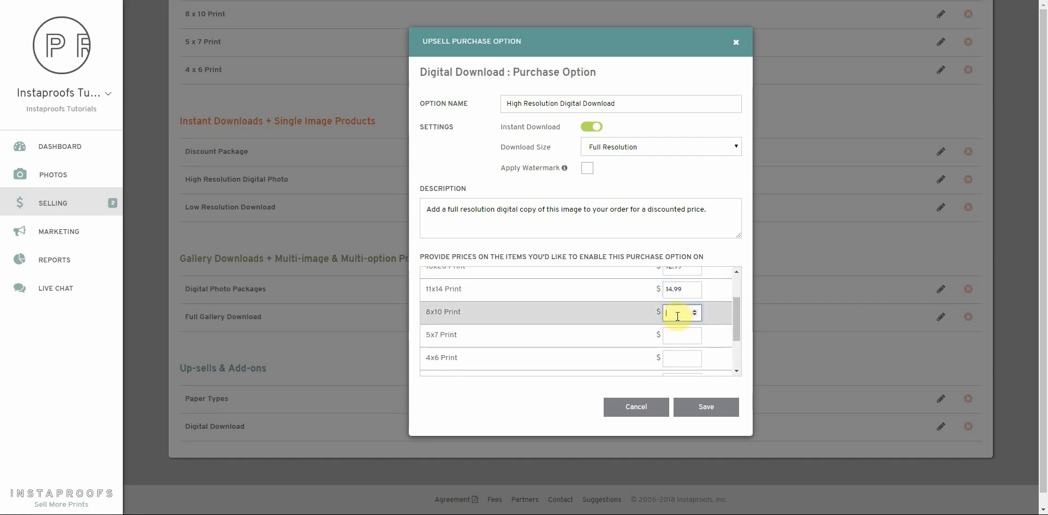
text(15.99)
click(677, 336)
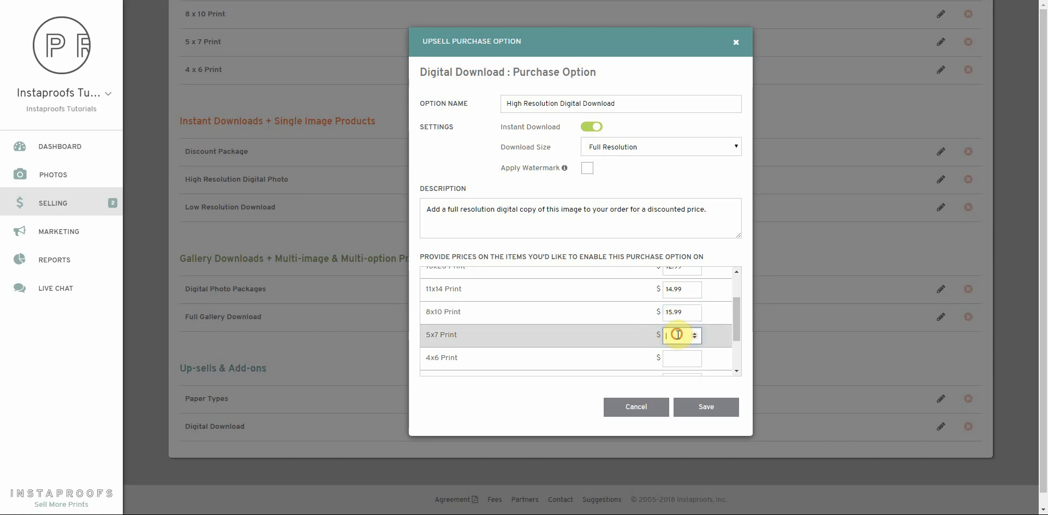
text(17.99)
click(677, 358)
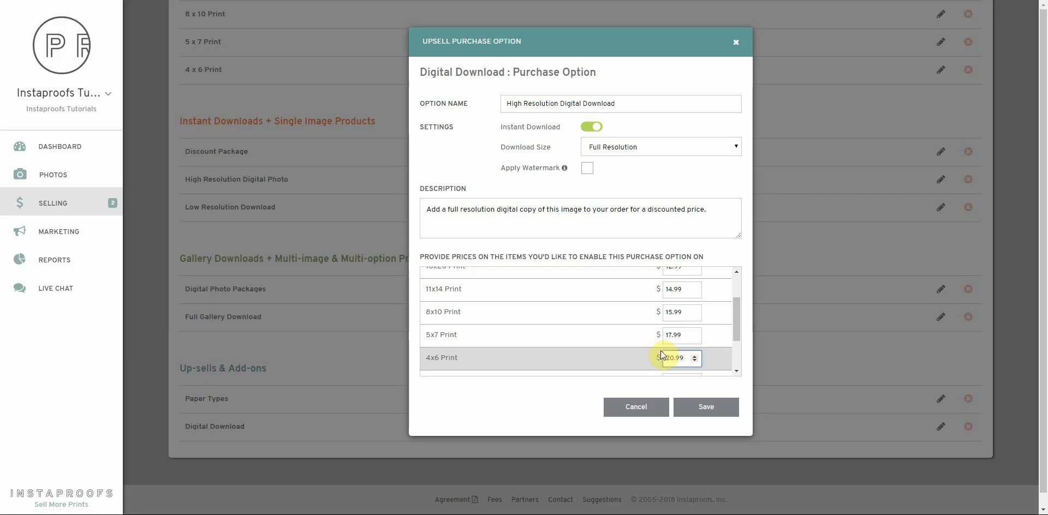
click(703, 410)
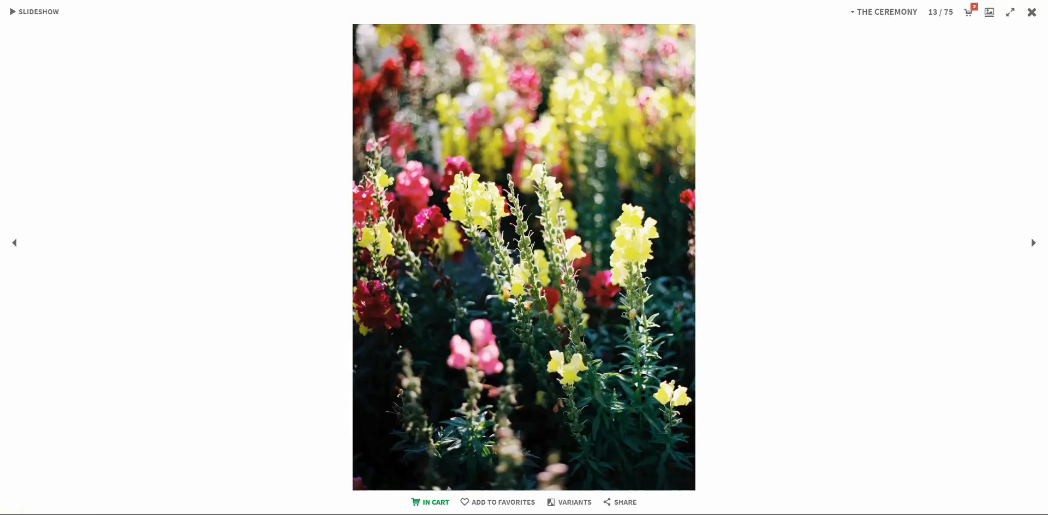
- Return to the client's wedding gallery and open the purchase options of the flower photo already in the cart
click(753, 146)
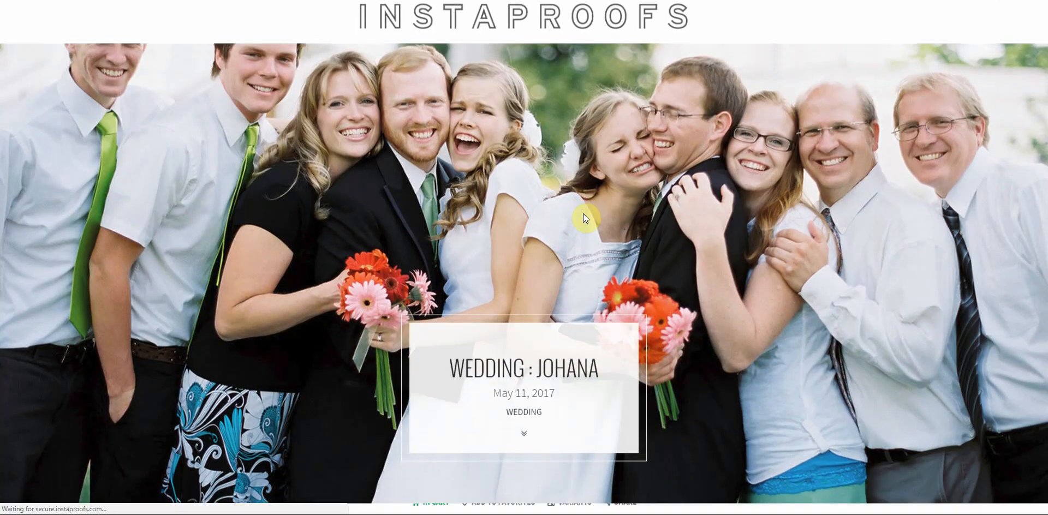
scroll(490, 255, down, 1)
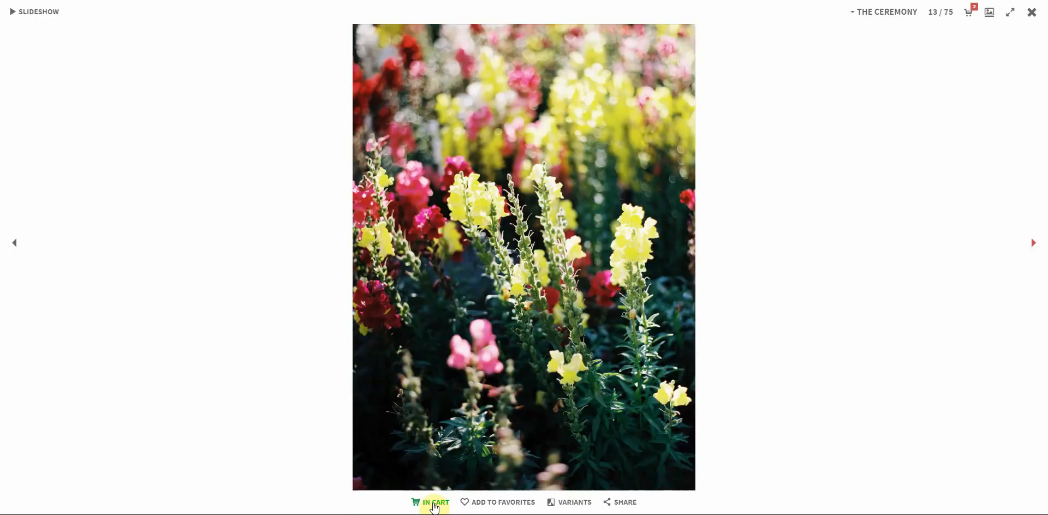
click(430, 502)
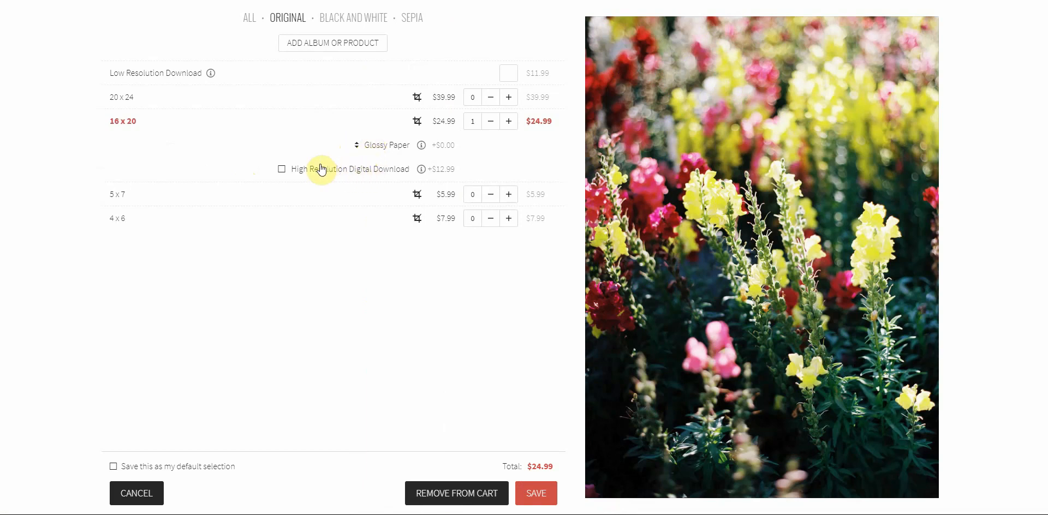
- Add the High Resolution Digital Download to the photo's 16 x 20 print, save the selection and view the shopping cart
click(282, 169)
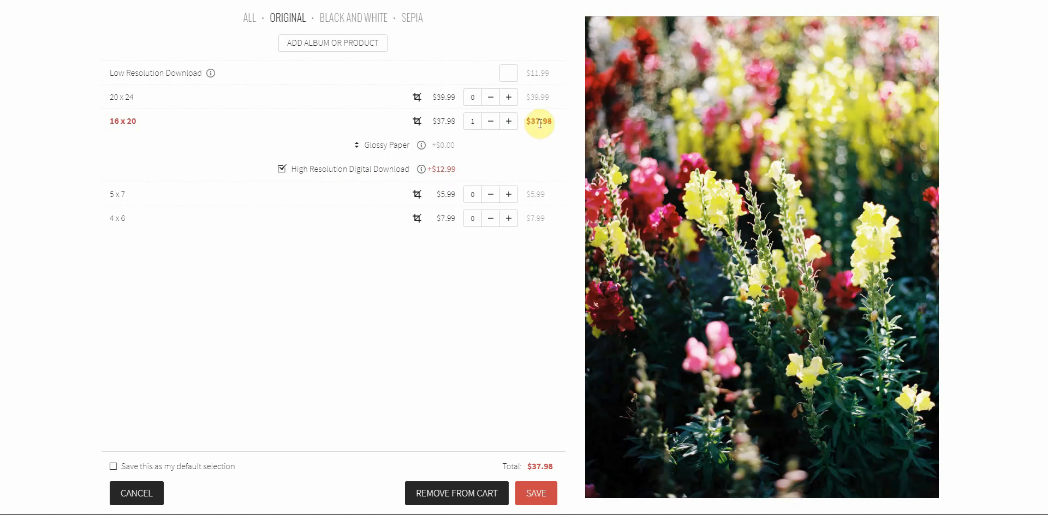
click(537, 493)
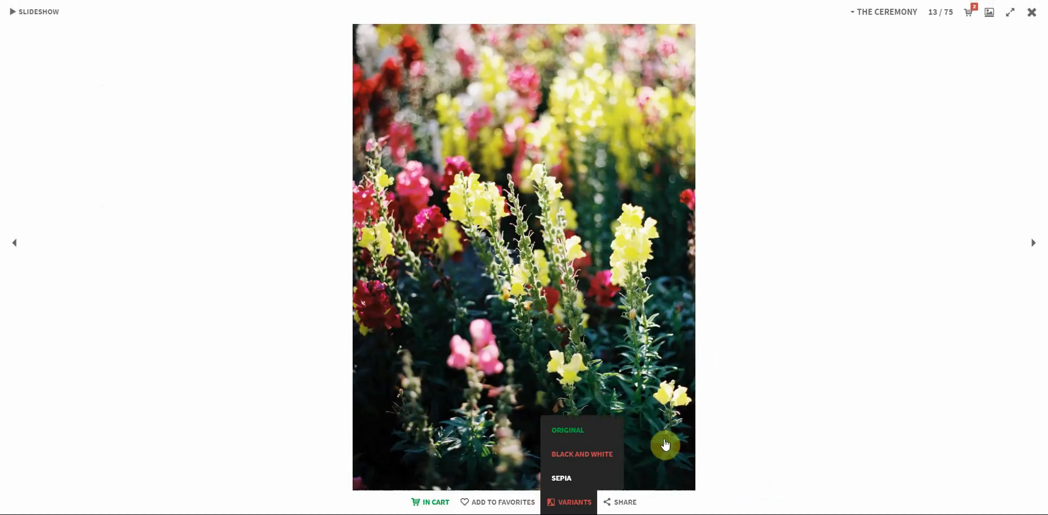
click(968, 13)
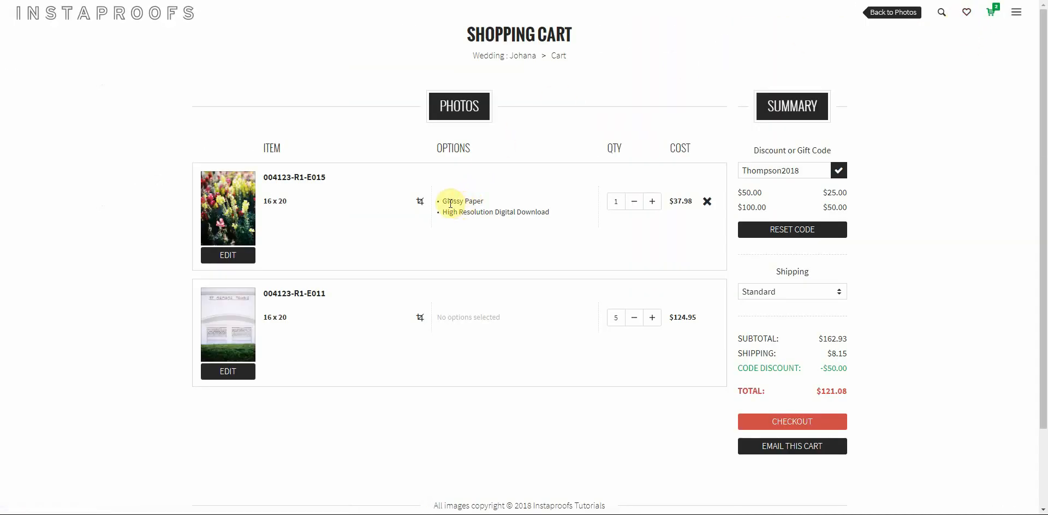